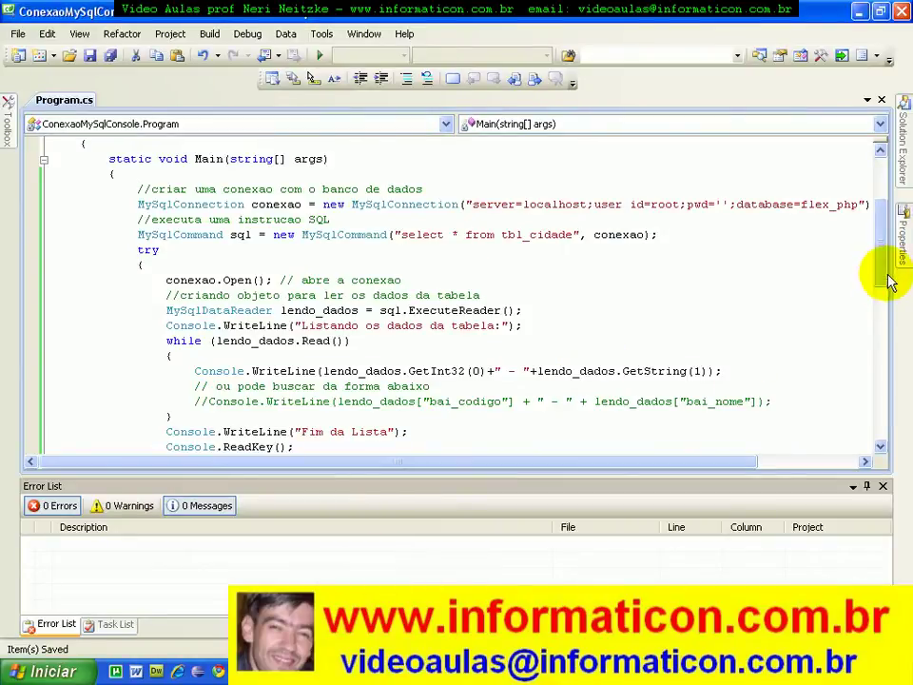
- Review the MySQL console program's code, from the connection string to the exception handling in Program.cs
{"action": "left_click_drag", "start_coordinate": [883, 249], "coordinate": [880, 221]}
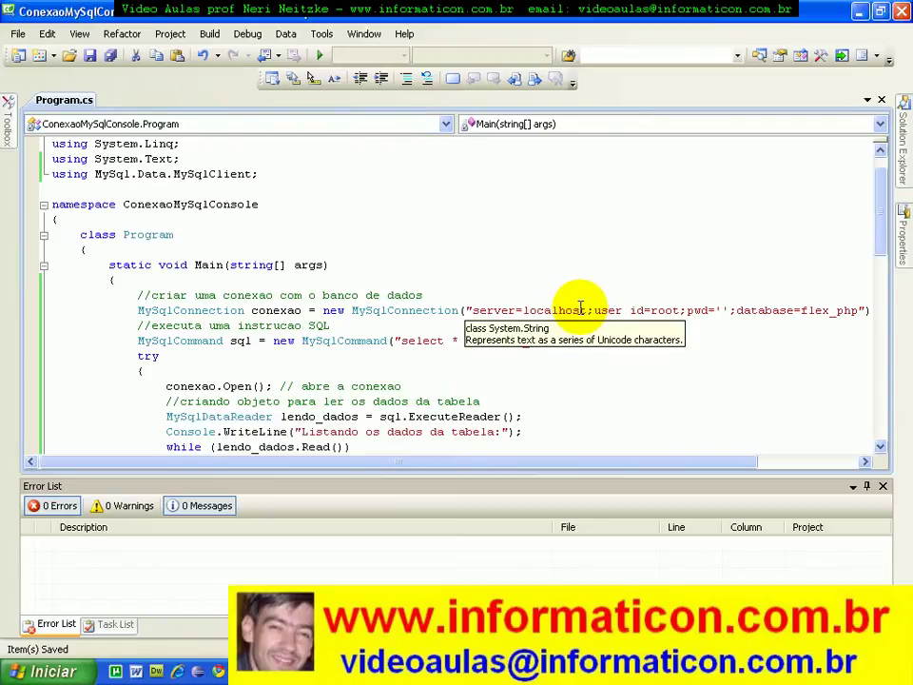
{"action": "scroll", "coordinate": [603, 291], "scroll_direction": "down", "scroll_amount": 5}
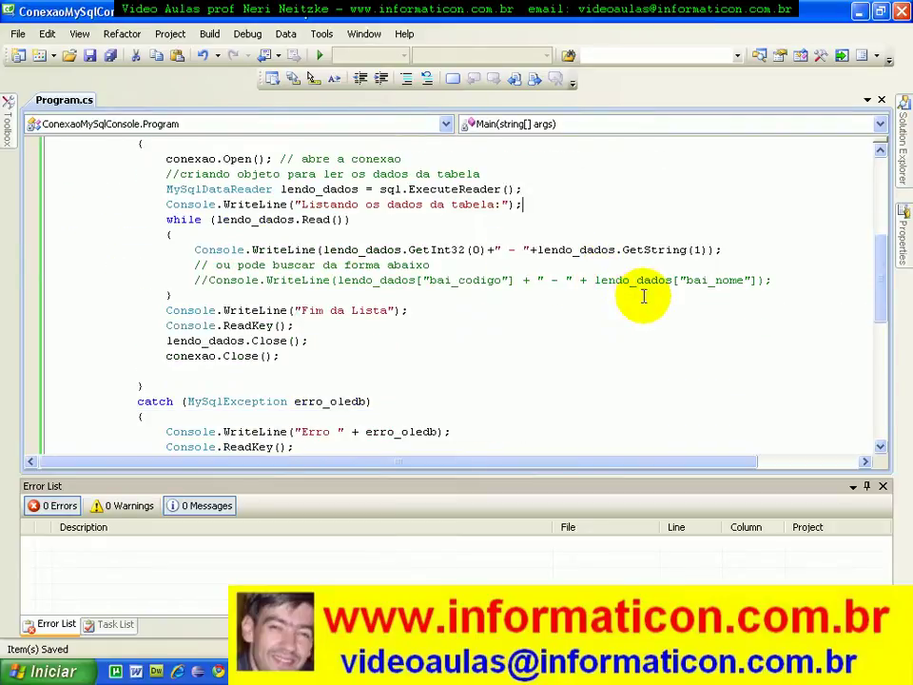
{"action": "scroll", "coordinate": [628, 285], "scroll_direction": "up", "scroll_amount": 4}
{"action": "scroll", "coordinate": [628, 303], "scroll_direction": "down", "scroll_amount": 5}
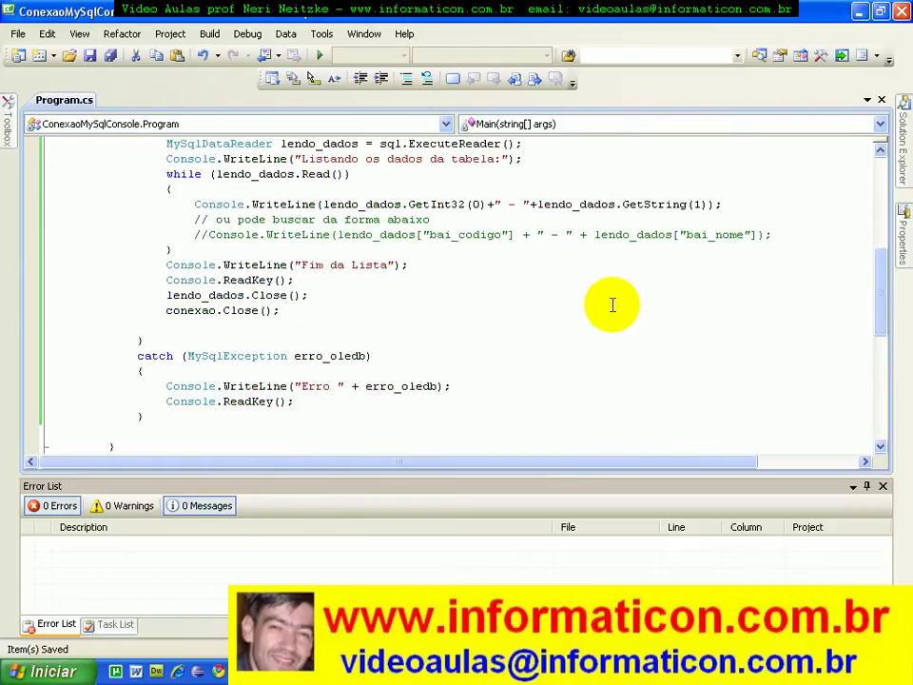
{"action": "scroll", "coordinate": [613, 304], "scroll_direction": "up", "scroll_amount": 6}
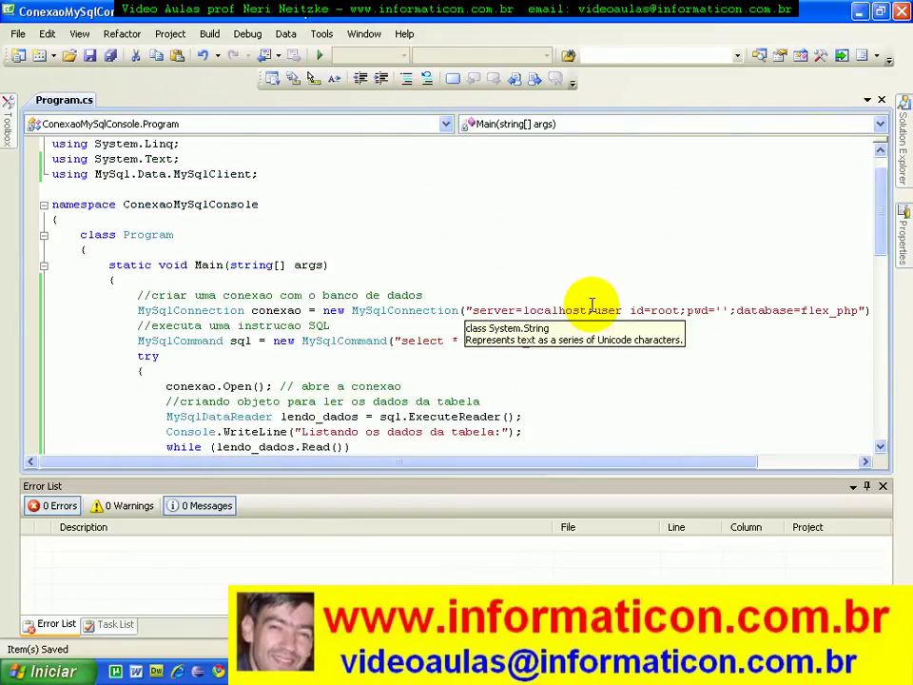
{"action": "scroll", "coordinate": [591, 305], "scroll_direction": "down", "scroll_amount": 3}
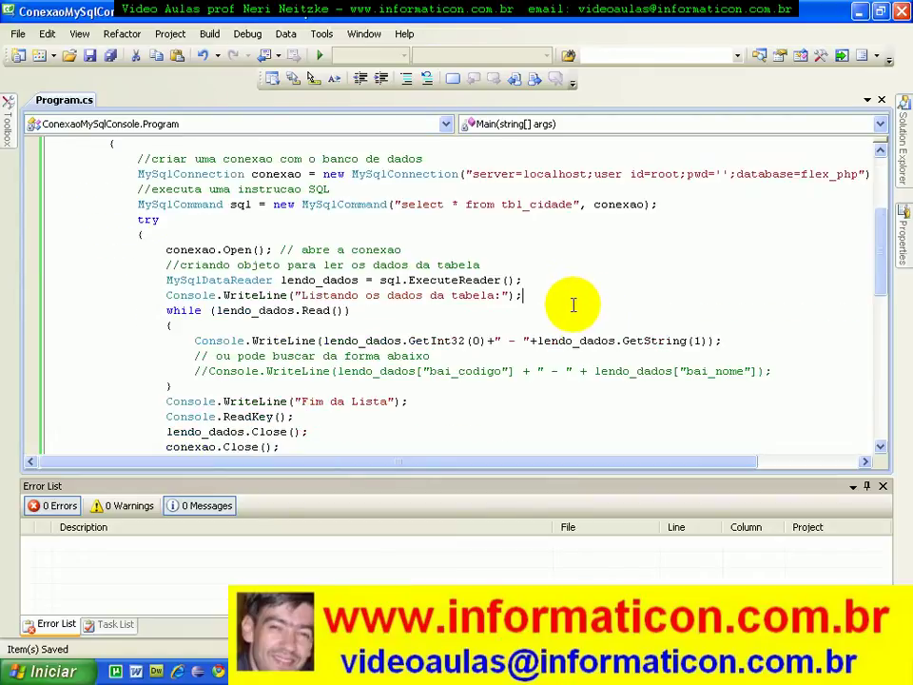
{"action": "mouse_move", "coordinate": [389, 301]}
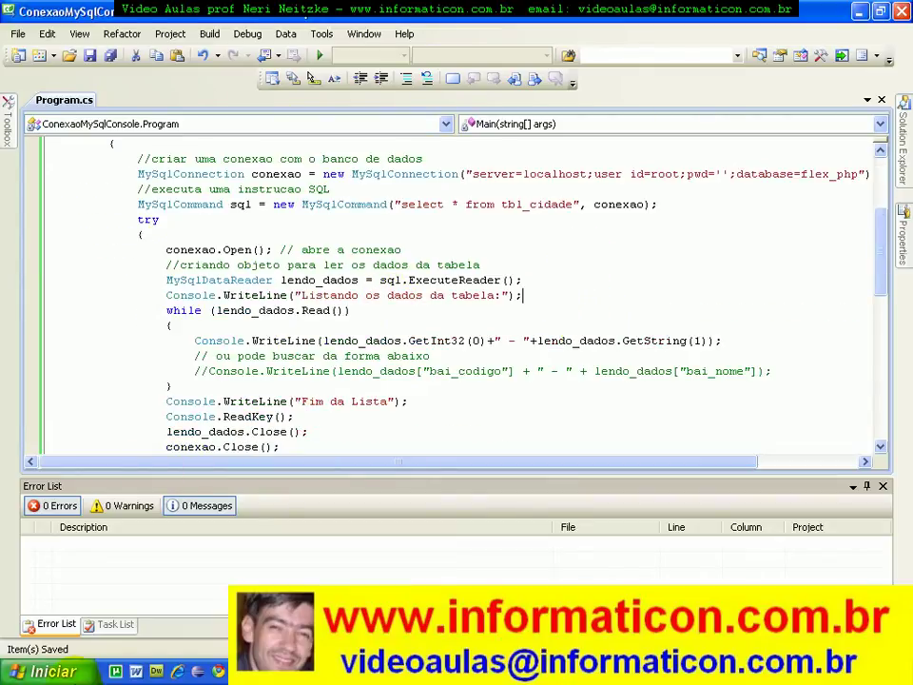
- Try to start the PostgreSQL 8.3 server with its Start Server shortcut and close the console window
{"action": "left_click", "coordinate": [52, 672]}
{"action": "mouse_move", "coordinate": [233, 441]}
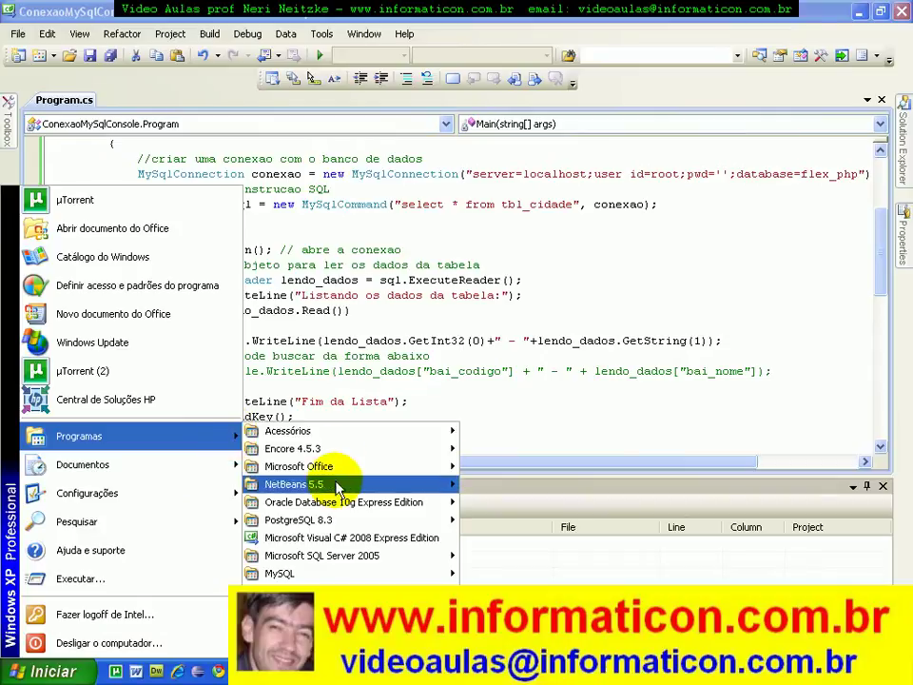
{"action": "mouse_move", "coordinate": [416, 523]}
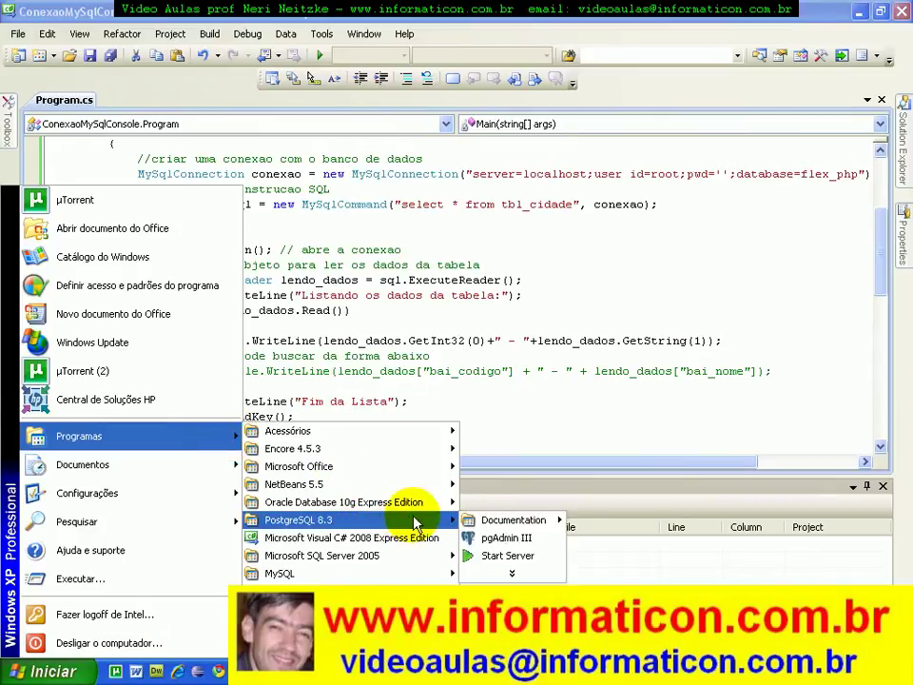
{"action": "left_click", "coordinate": [510, 557]}
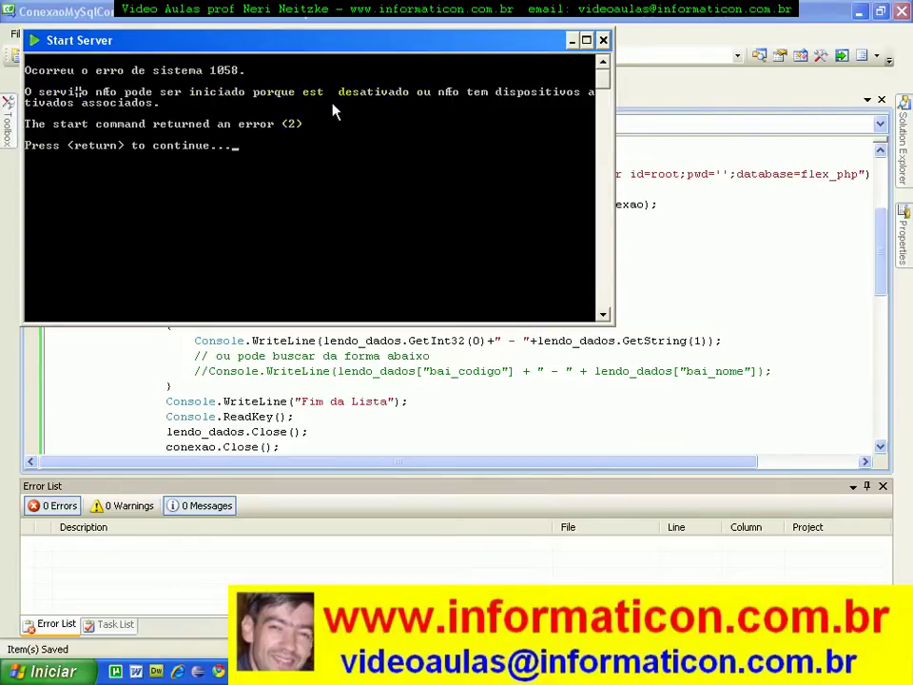
{"action": "left_click", "coordinate": [603, 43]}
- Launch pgAdmin III and dismiss the tip of the day
{"action": "left_click", "coordinate": [48, 672]}
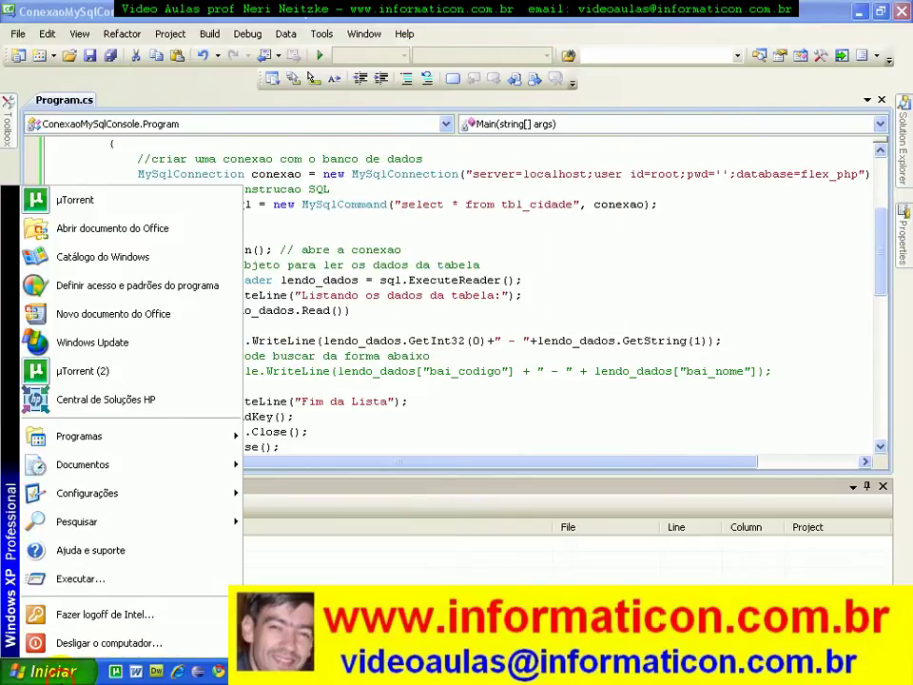
{"action": "mouse_move", "coordinate": [190, 438]}
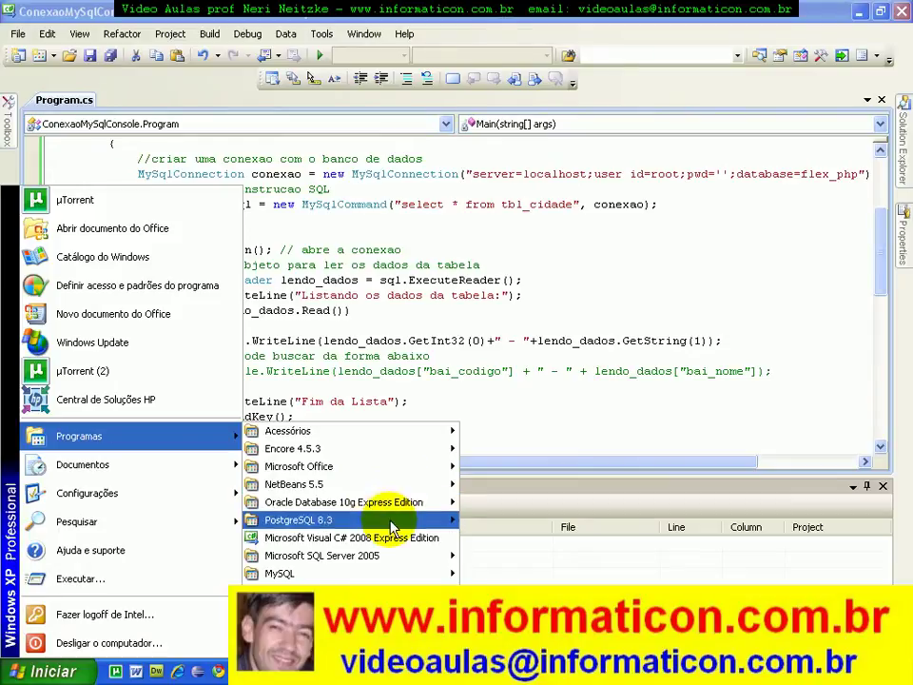
{"action": "mouse_move", "coordinate": [440, 526]}
{"action": "left_click", "coordinate": [497, 537]}
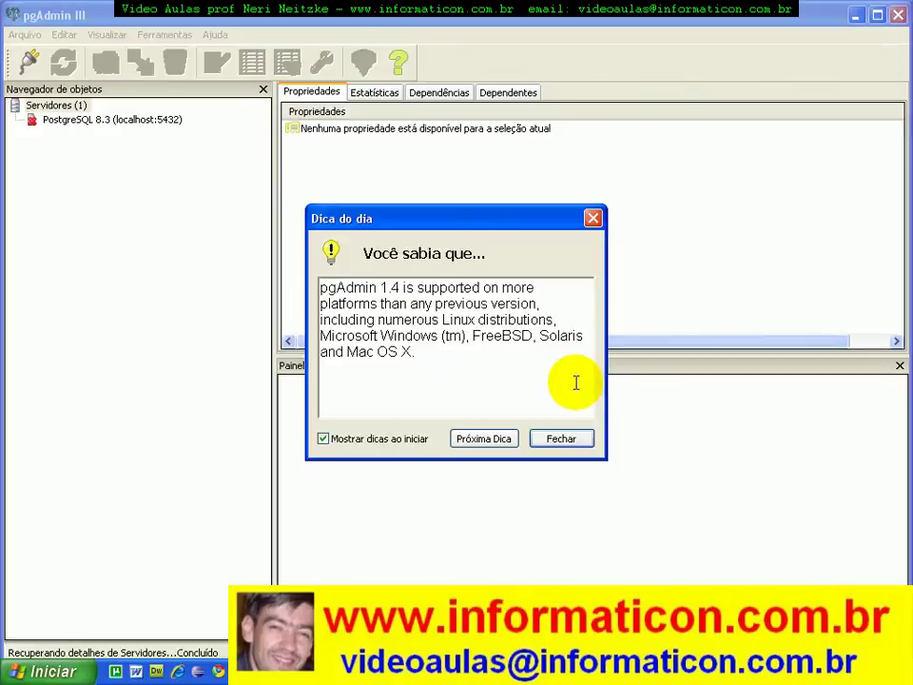
{"action": "left_click", "coordinate": [562, 439]}
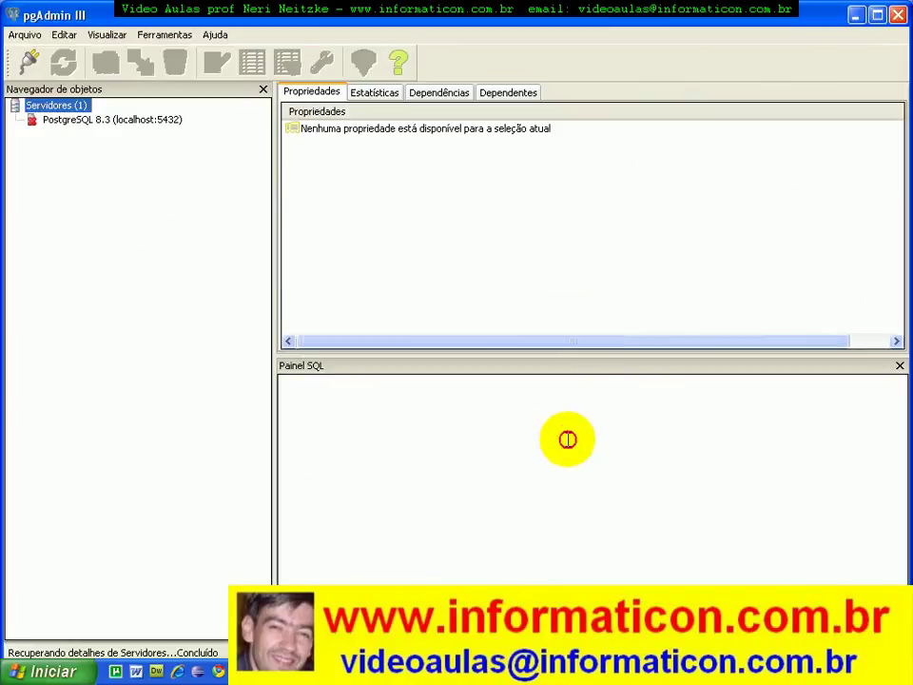
- Try to connect to the PostgreSQL 8.3 server on localhost with the postgres account password and dismiss the connection message
{"action": "double_click", "coordinate": [106, 121]}
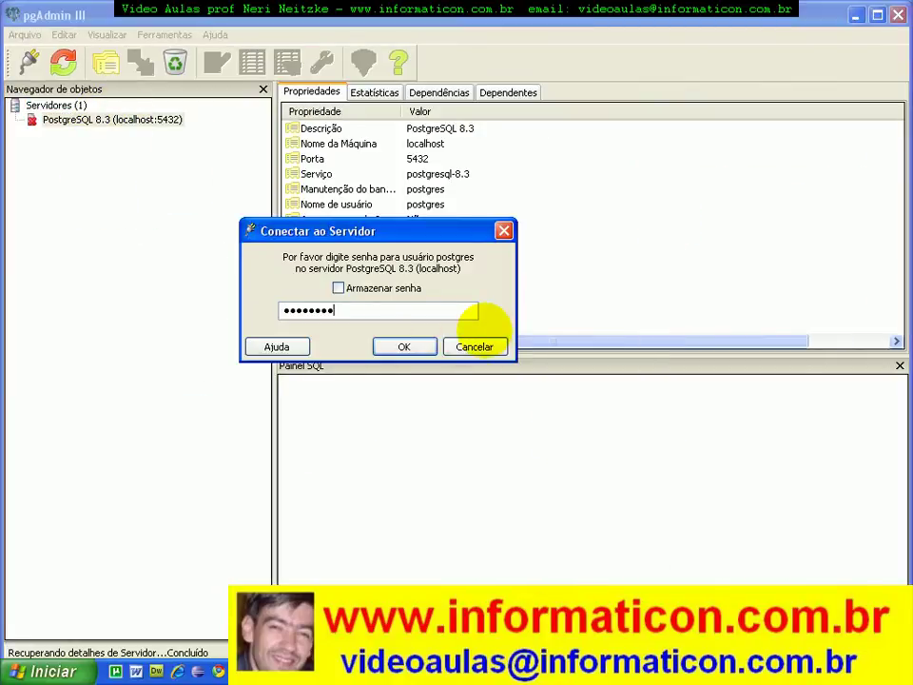
{"action": "key", "text": "Return"}
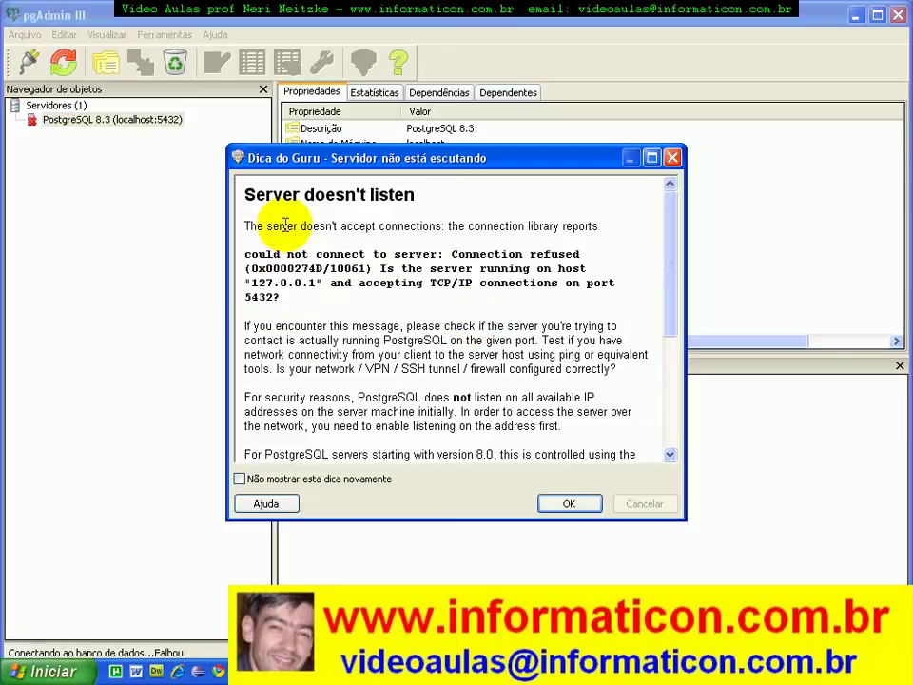
{"action": "left_click_drag", "start_coordinate": [258, 194], "coordinate": [445, 194]}
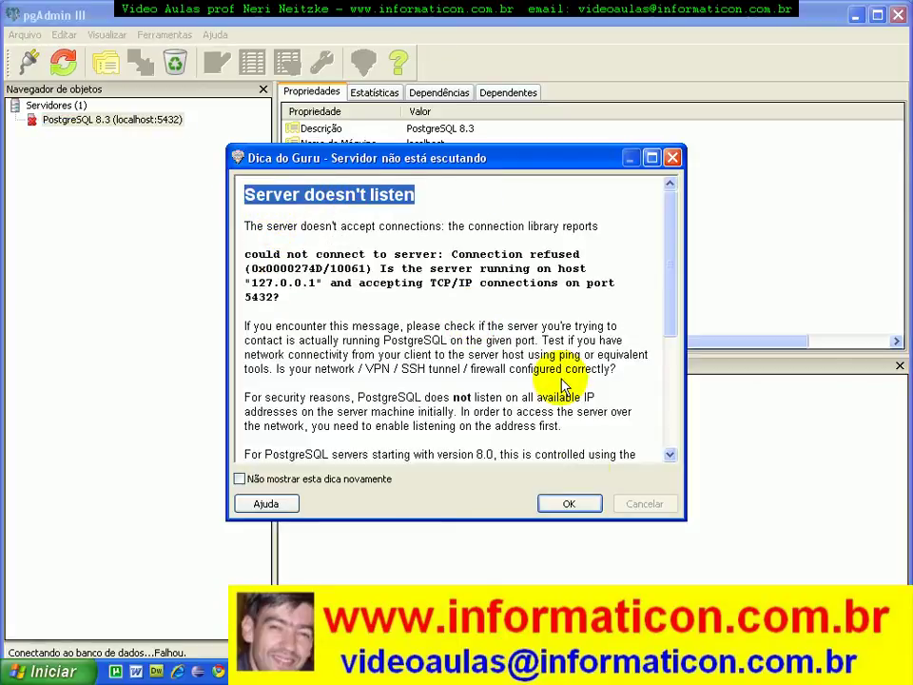
{"action": "left_click", "coordinate": [579, 503]}
- Open the Windows Services console from the Control Panel's administrative tools and maximize it
{"action": "left_click", "coordinate": [52, 672]}
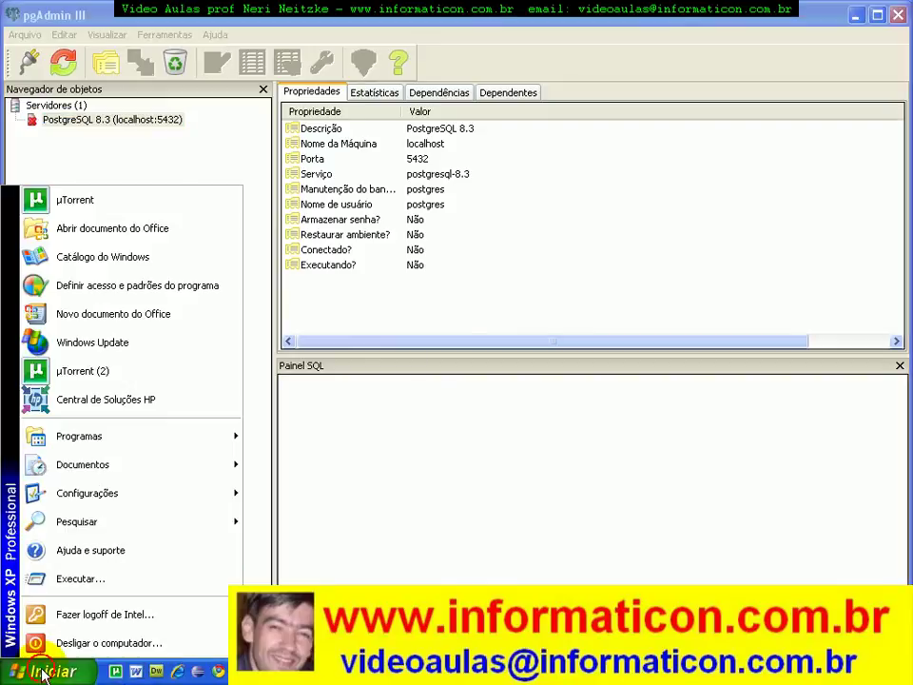
{"action": "mouse_move", "coordinate": [175, 507]}
{"action": "left_click", "coordinate": [302, 489]}
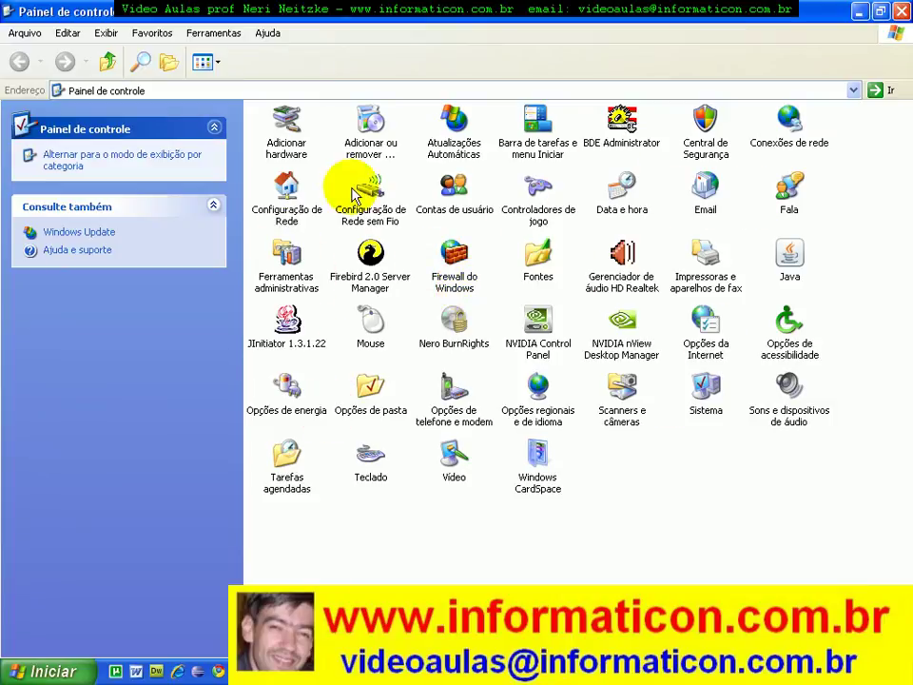
{"action": "double_click", "coordinate": [276, 269]}
{"action": "left_click", "coordinate": [656, 224]}
{"action": "double_click", "coordinate": [692, 228]}
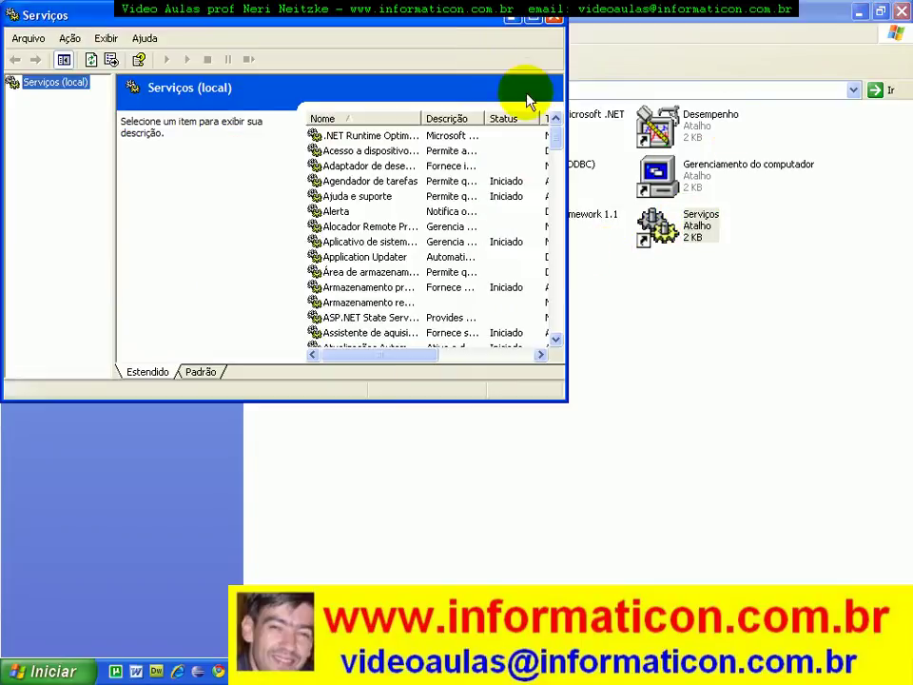
{"action": "left_click", "coordinate": [532, 14]}
- Set the startup type of the PostgreSQL Server 8.3 service to Manual and apply the change
{"action": "left_click_drag", "start_coordinate": [903, 157], "coordinate": [899, 545]}
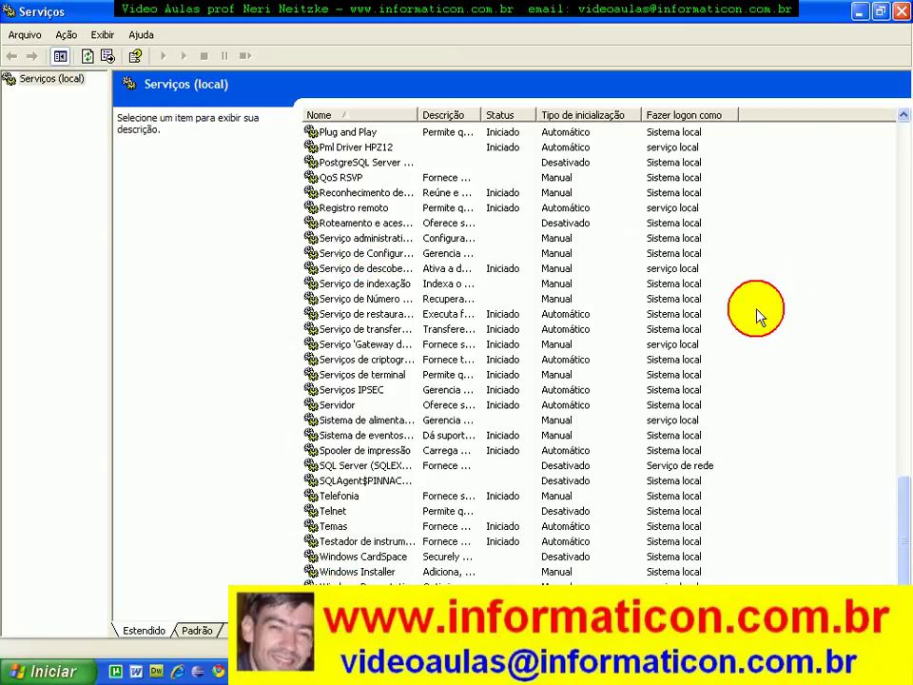
{"action": "left_click", "coordinate": [358, 162]}
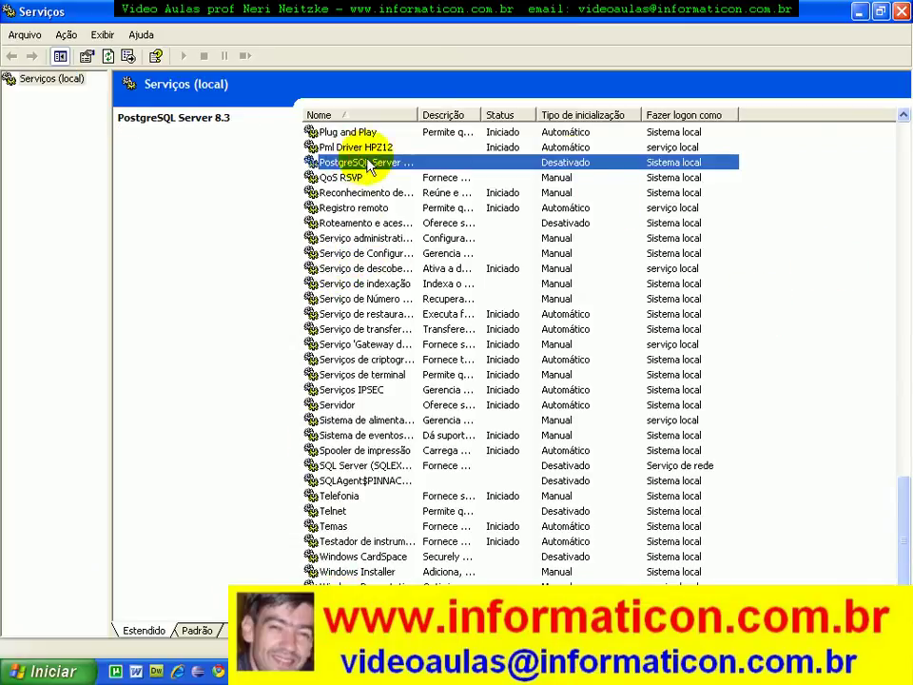
{"action": "double_click", "coordinate": [387, 163]}
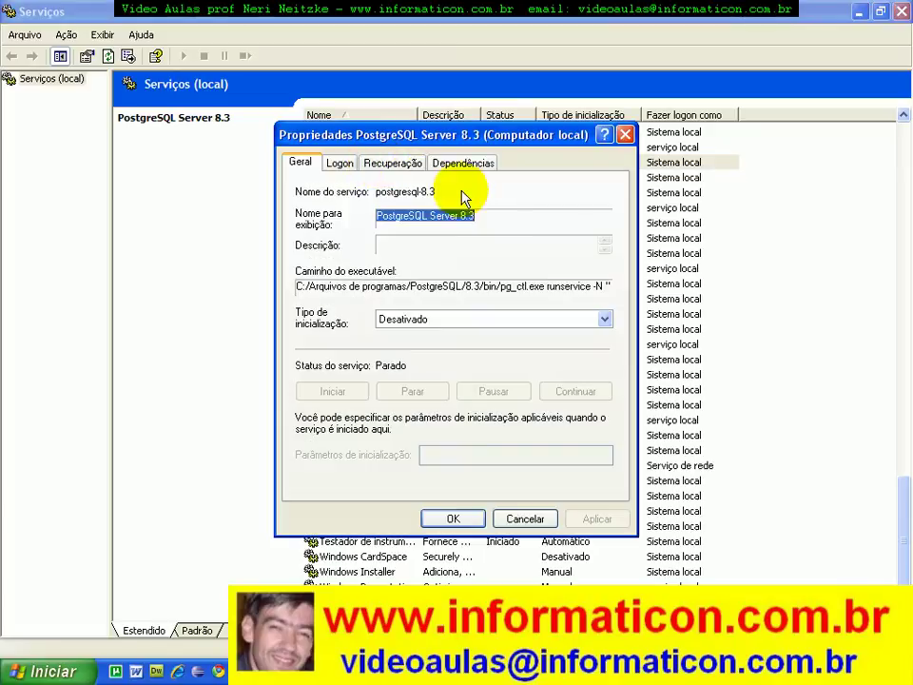
{"action": "left_click", "coordinate": [473, 318]}
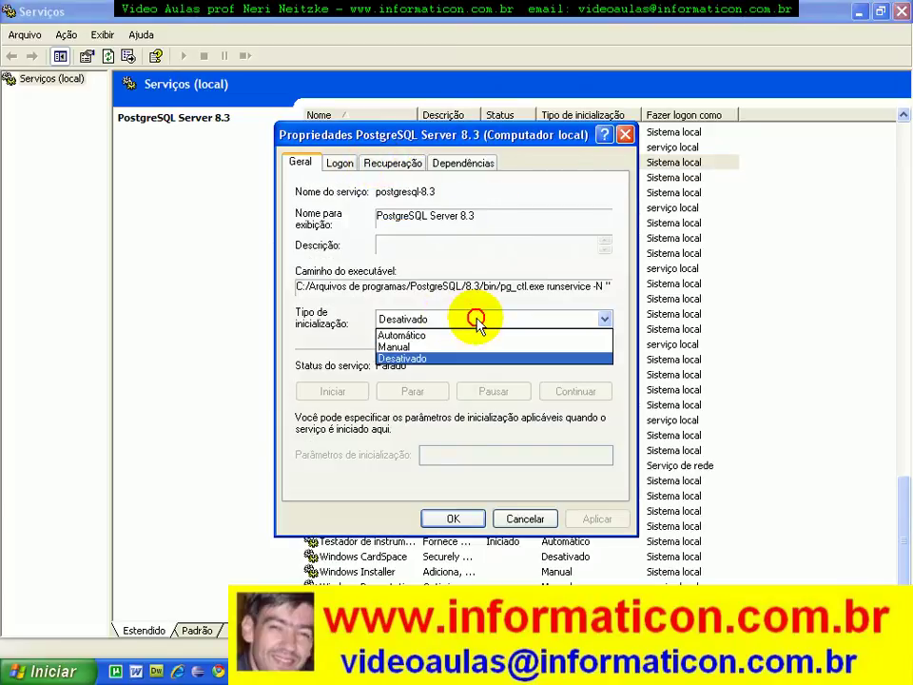
{"action": "left_click", "coordinate": [447, 357]}
{"action": "left_click", "coordinate": [332, 391]}
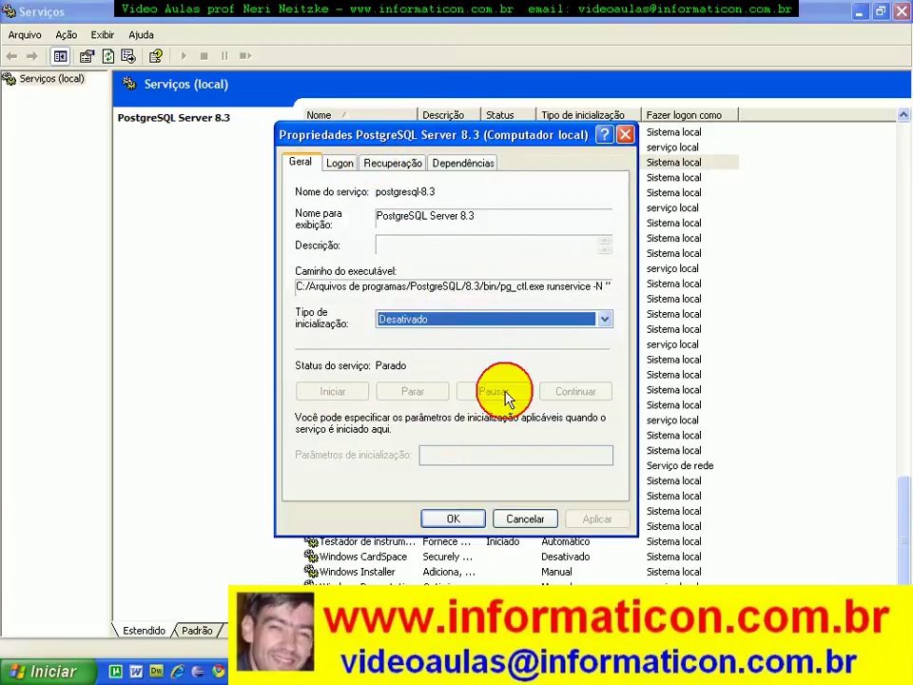
{"action": "left_click", "coordinate": [455, 319]}
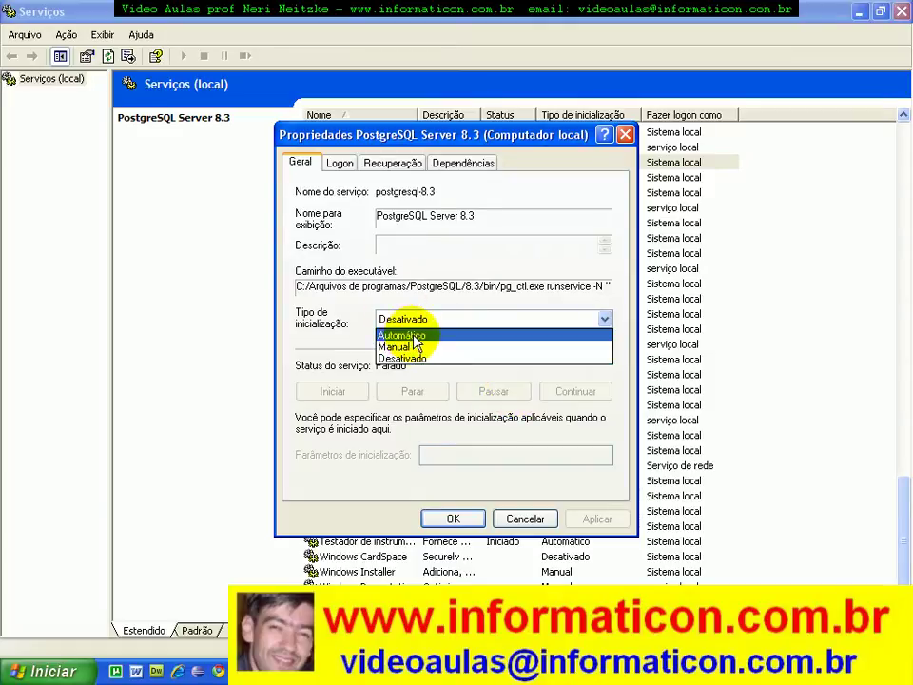
{"action": "left_click", "coordinate": [417, 347]}
{"action": "left_click", "coordinate": [597, 520]}
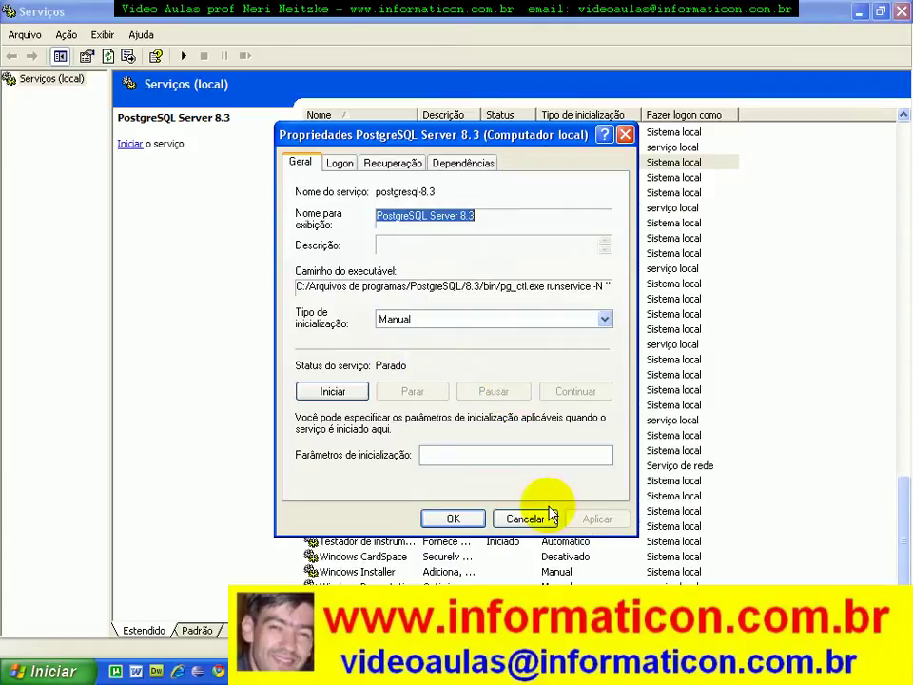
- Start the PostgreSQL Server 8.3 service, accept its properties and return to pgAdmin III
{"action": "left_click", "coordinate": [332, 390]}
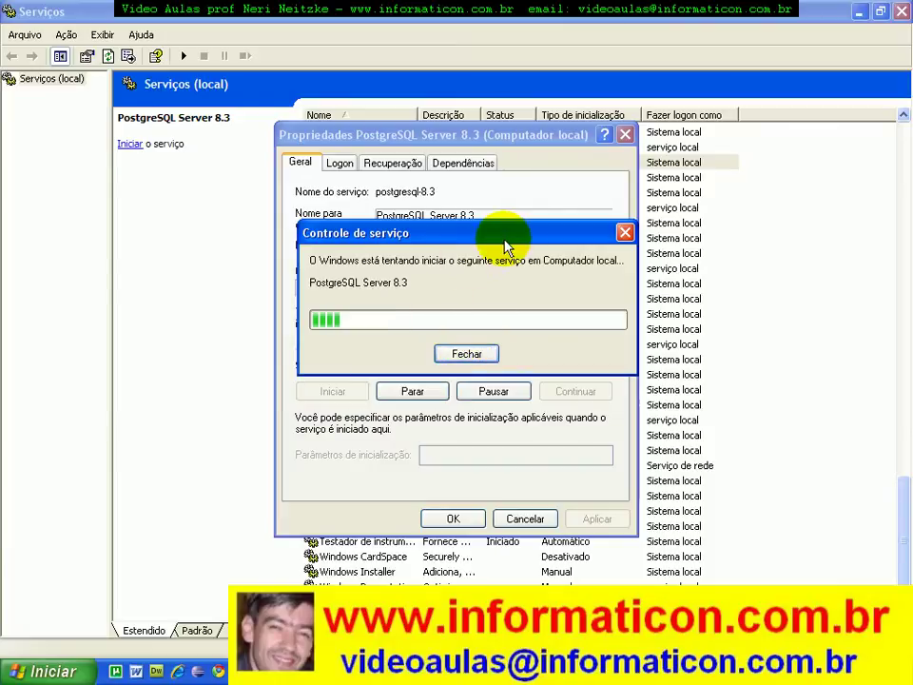
{"action": "left_click", "coordinate": [454, 518]}
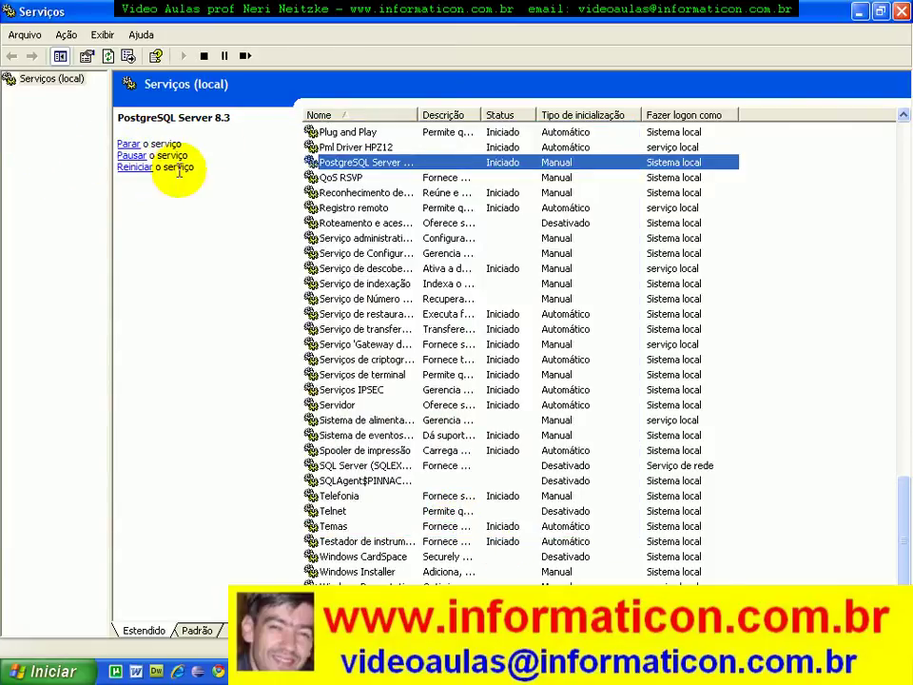
{"action": "left_click", "coordinate": [860, 11]}
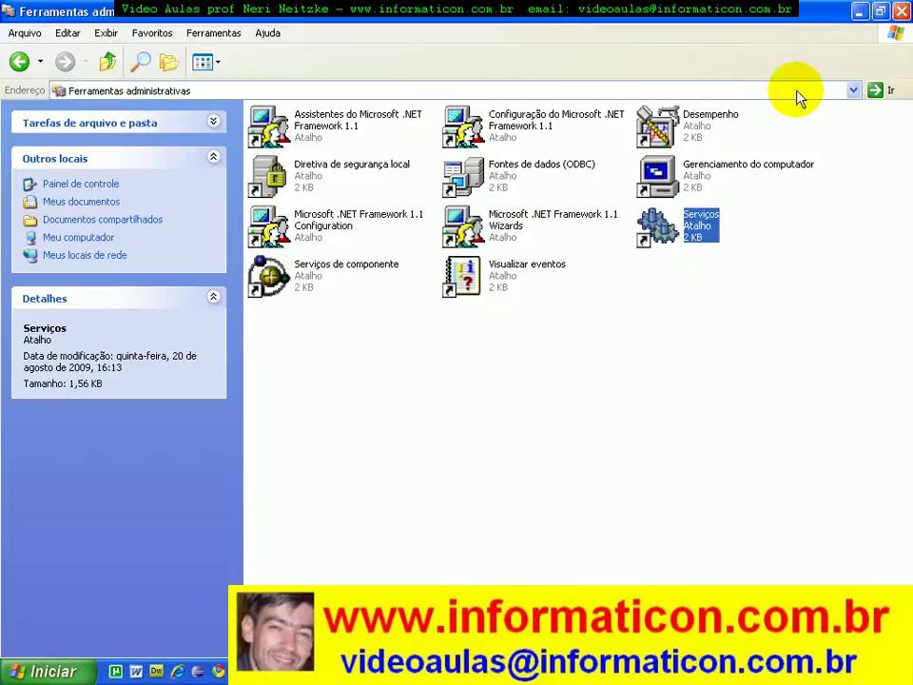
{"action": "left_click", "coordinate": [899, 12]}
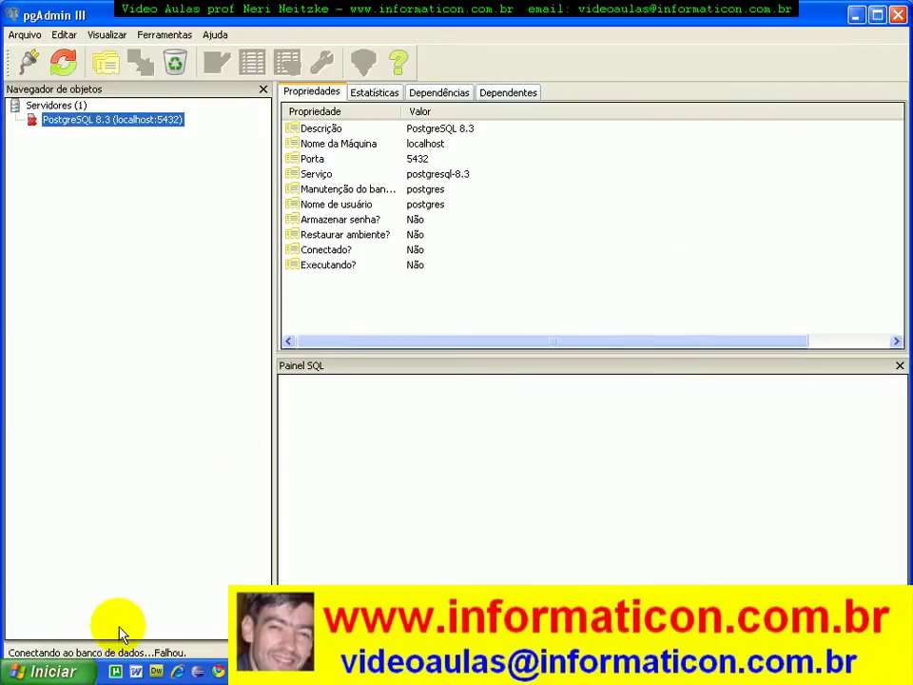
- Connect to the PostgreSQL 8.3 server on localhost by entering the postgres account password, retrying after a rejected one
{"action": "left_click", "coordinate": [56, 672]}
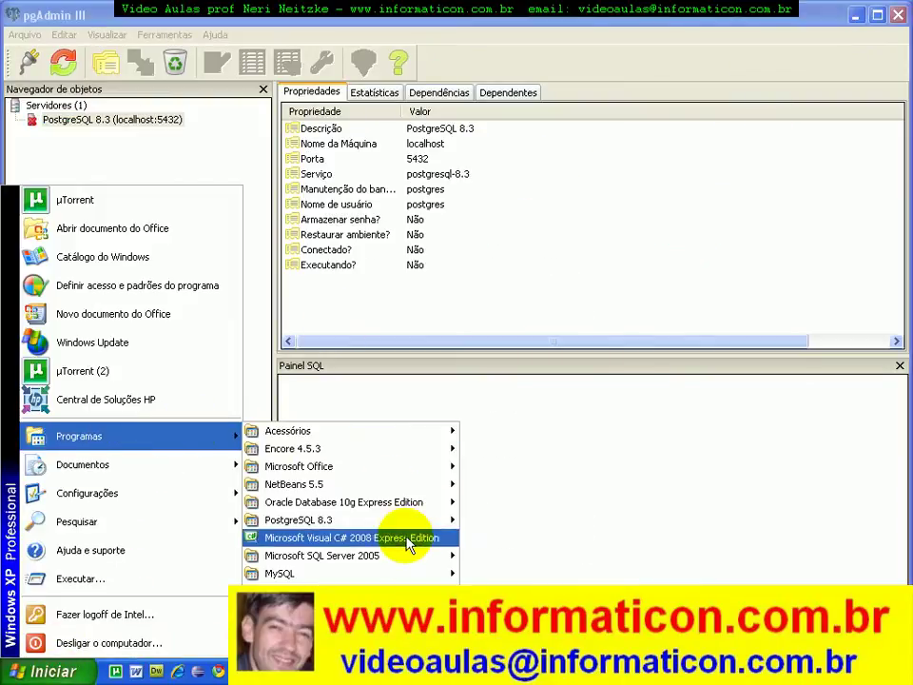
{"action": "double_click", "coordinate": [122, 119]}
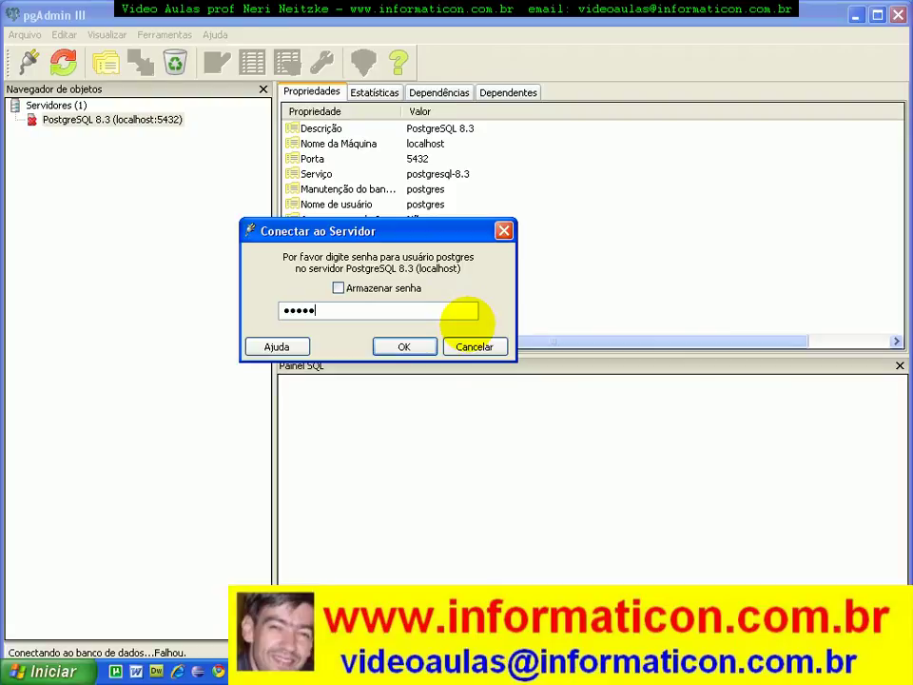
{"action": "key", "text": "Return"}
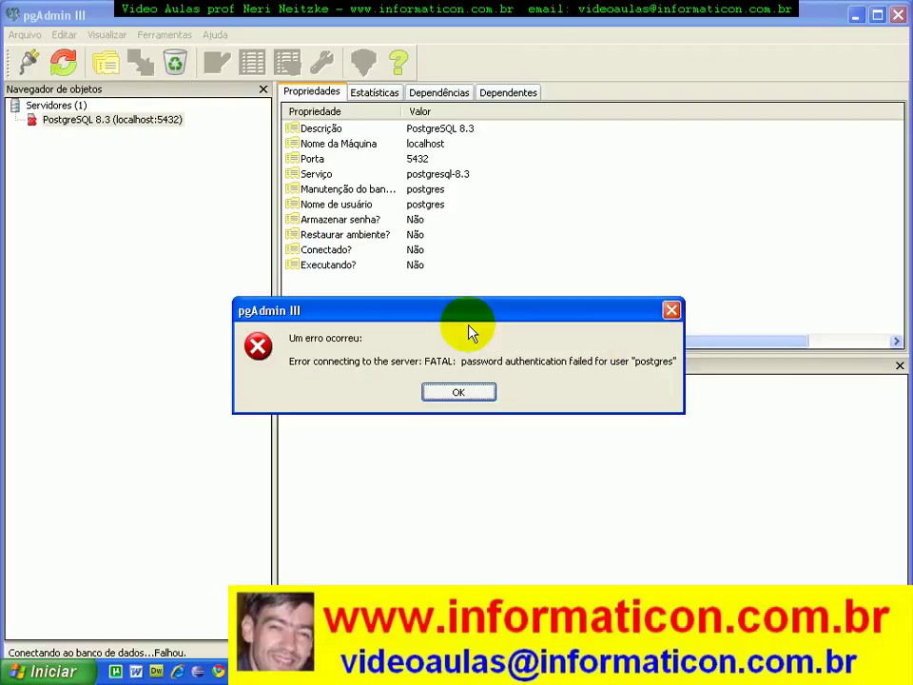
{"action": "key", "text": "Return"}
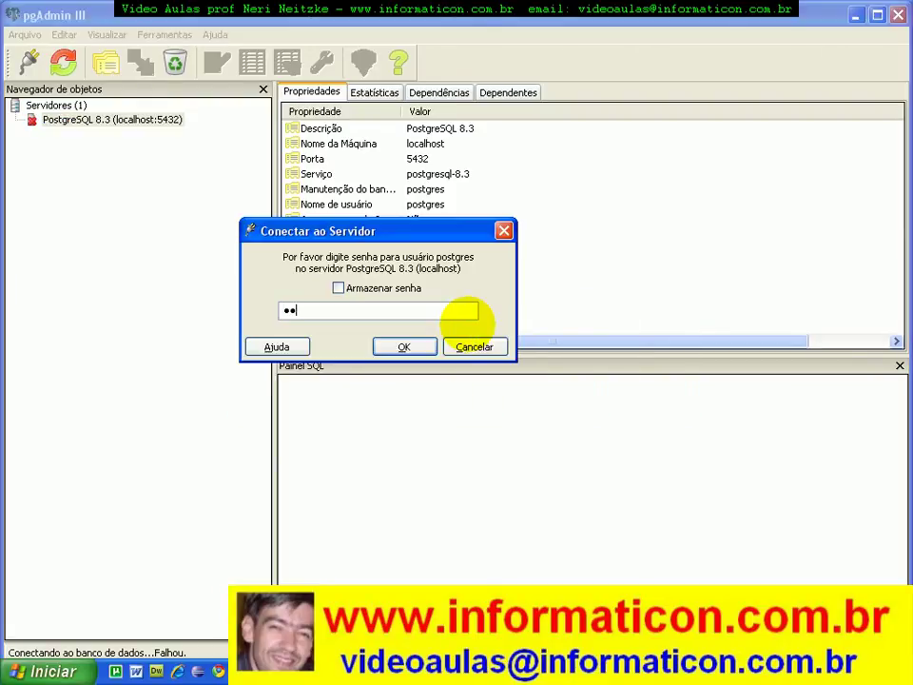
{"action": "key", "text": "Return"}
{"action": "key", "text": "Return"}
{"action": "key", "text": "Return"}
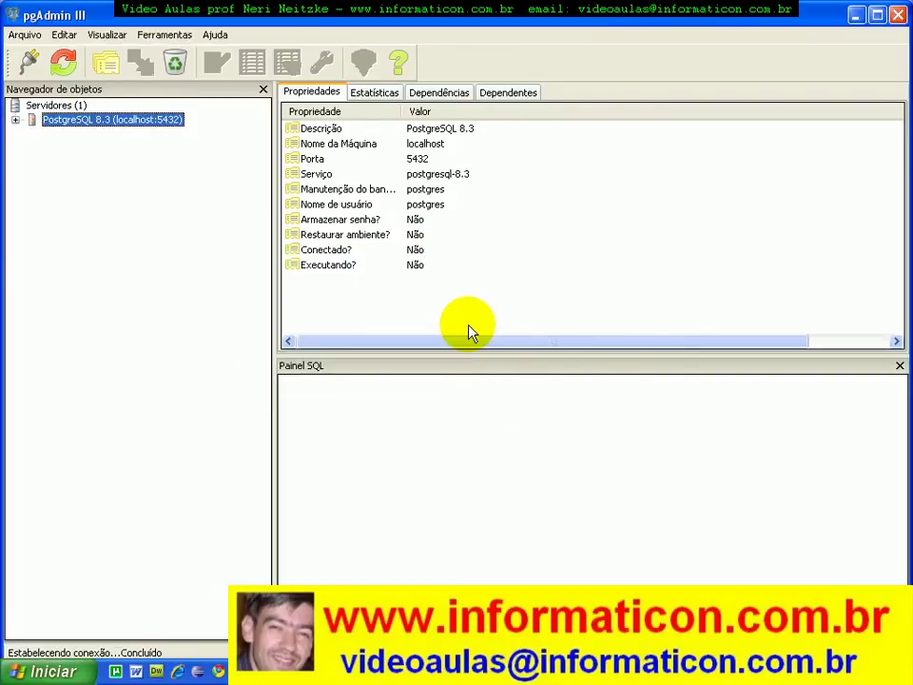
- Expand the PostgreSQL 8.3 server's databases and connect to heranca_xml, hibernate_anotacoes, hibernate_associacoes, javaHibernate and postgres
{"action": "left_click", "coordinate": [15, 120]}
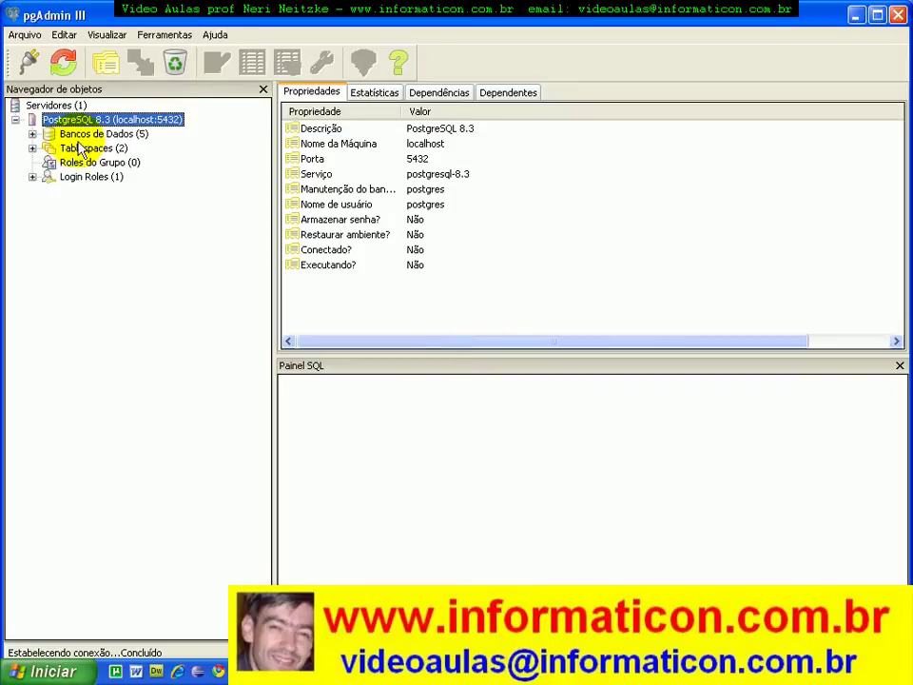
{"action": "left_click", "coordinate": [74, 134]}
{"action": "left_click", "coordinate": [32, 134]}
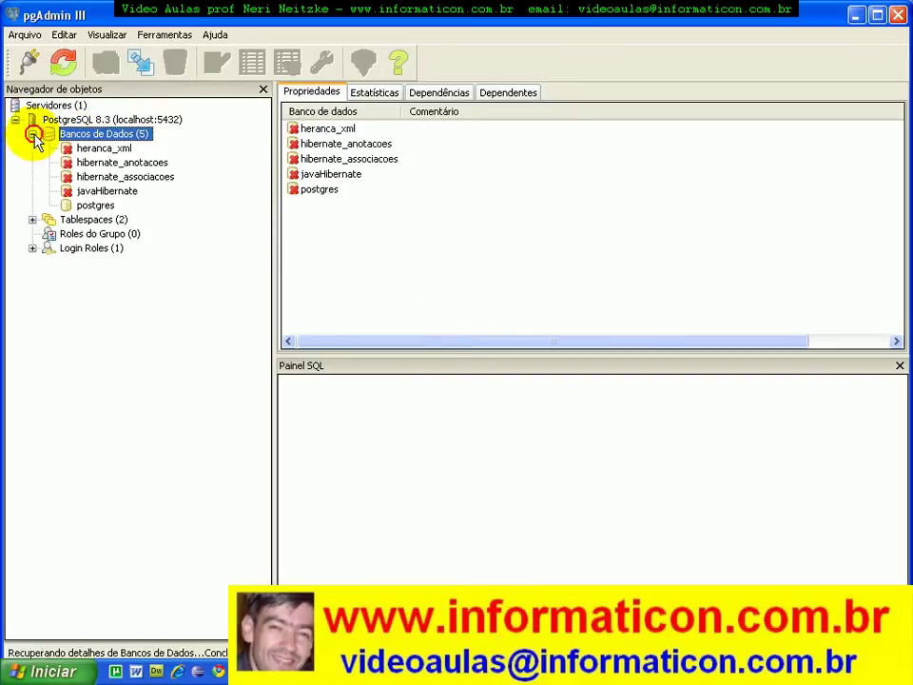
{"action": "left_click", "coordinate": [109, 148]}
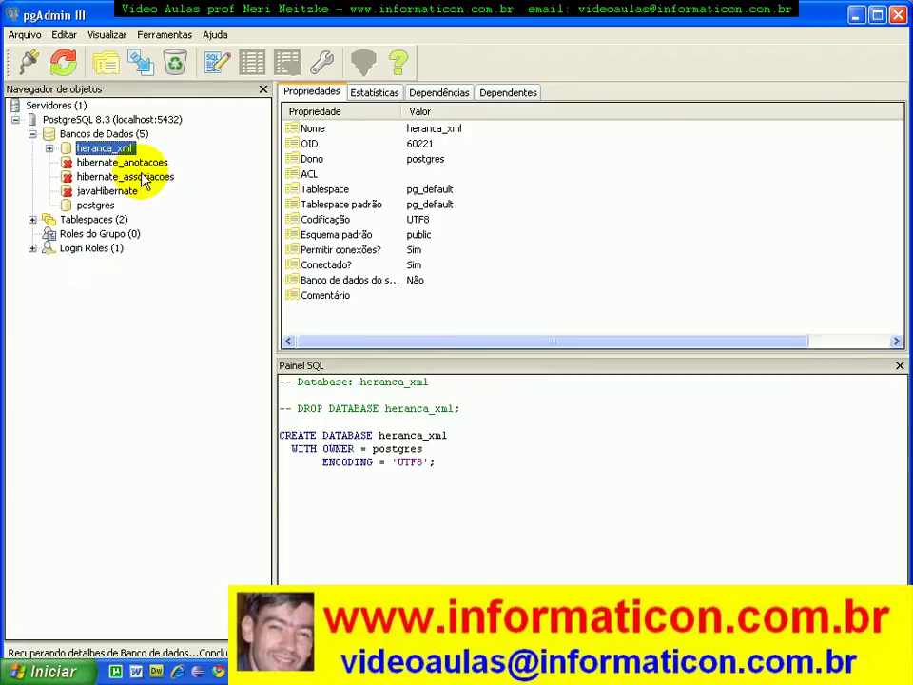
{"action": "left_click", "coordinate": [120, 164]}
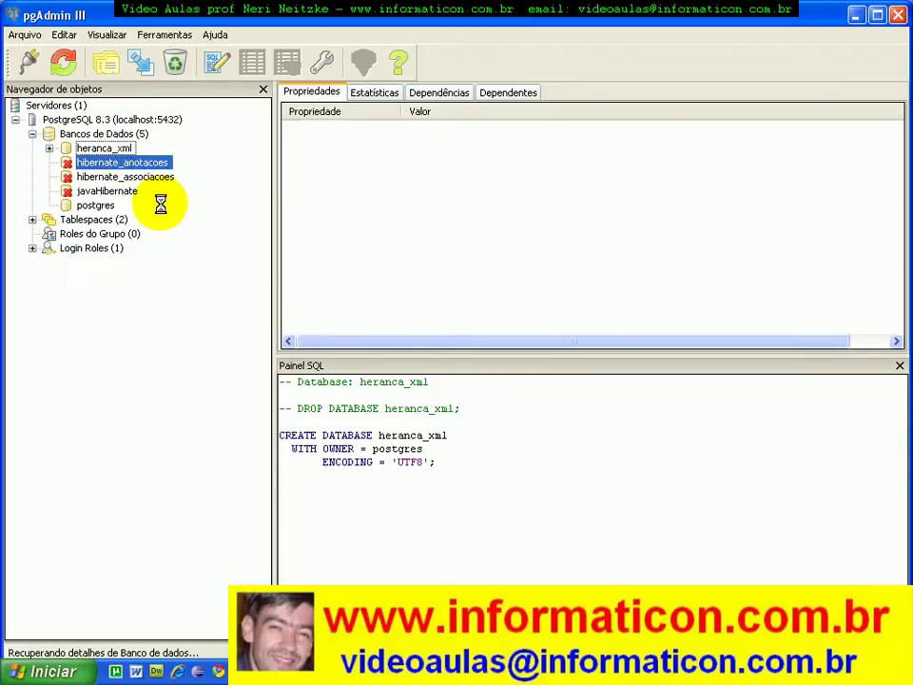
{"action": "left_click", "coordinate": [112, 178]}
{"action": "left_click", "coordinate": [105, 191]}
{"action": "left_click", "coordinate": [97, 205]}
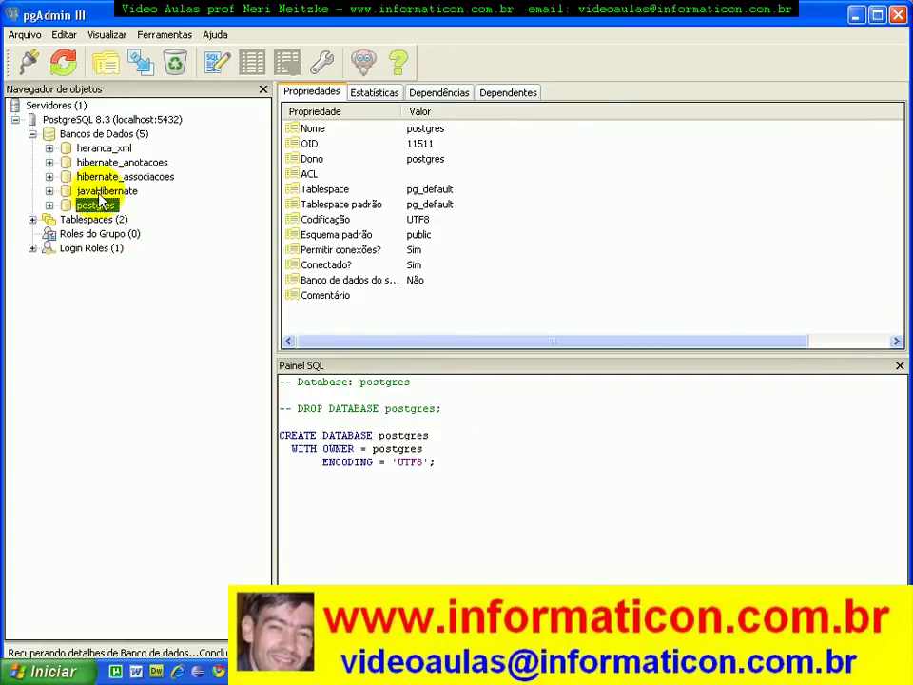
{"action": "left_click", "coordinate": [90, 193]}
{"action": "left_click", "coordinate": [95, 207]}
- Expand the postgres database down to the list of tables in its public schema
{"action": "left_click", "coordinate": [49, 205]}
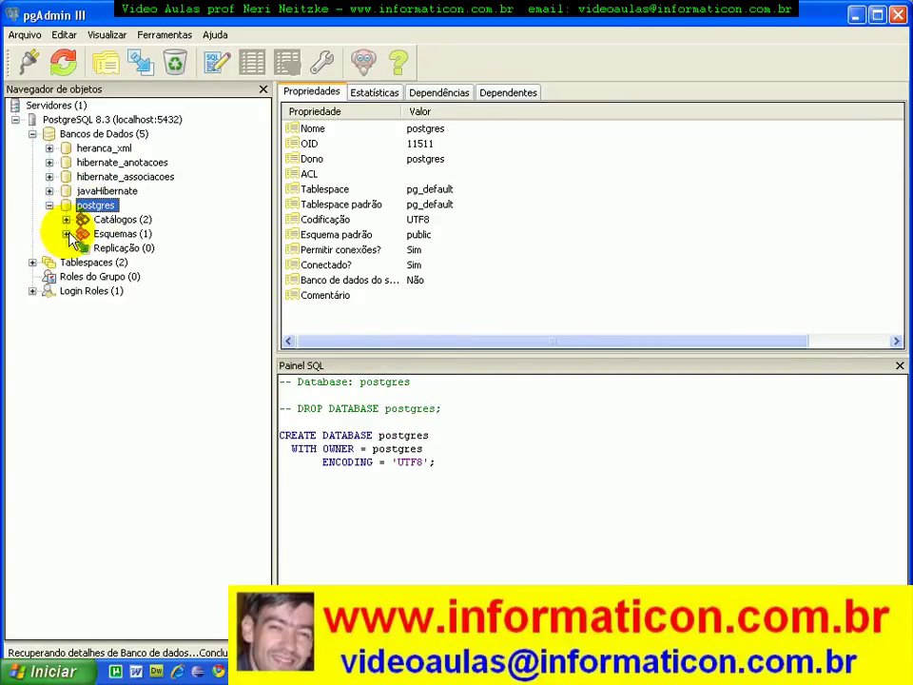
{"action": "left_click", "coordinate": [67, 233]}
{"action": "left_click", "coordinate": [82, 248]}
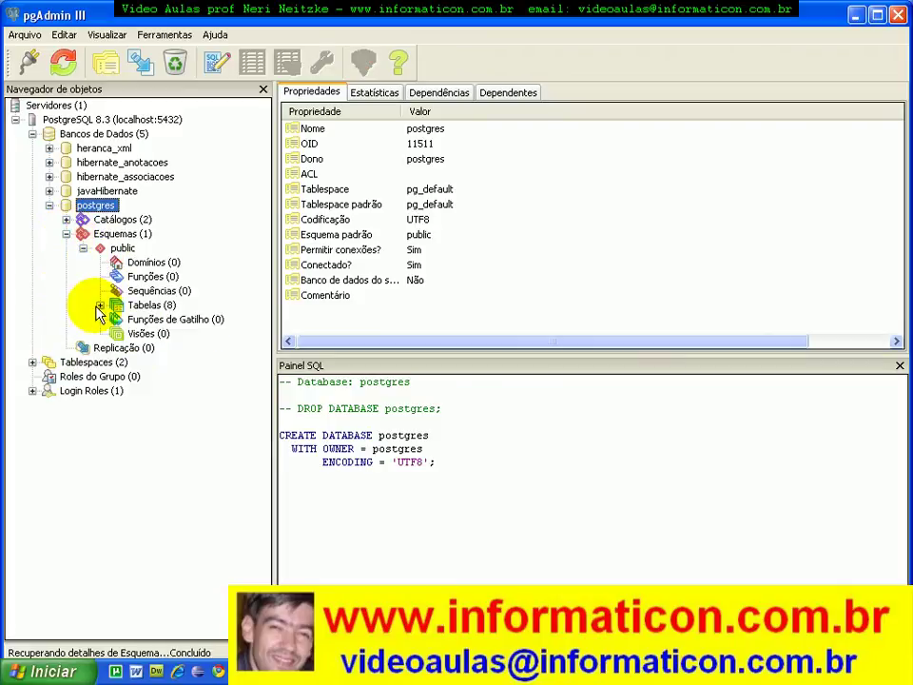
{"action": "left_click", "coordinate": [100, 305]}
- View the first 100 records of the aluno table and close the data window
{"action": "left_click", "coordinate": [155, 320]}
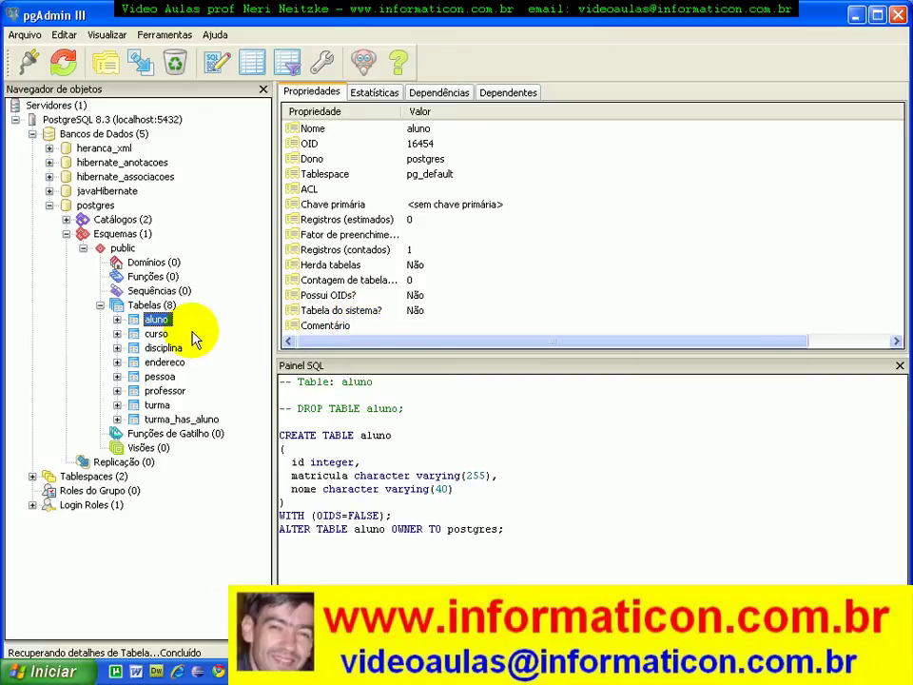
{"action": "right_click", "coordinate": [159, 323]}
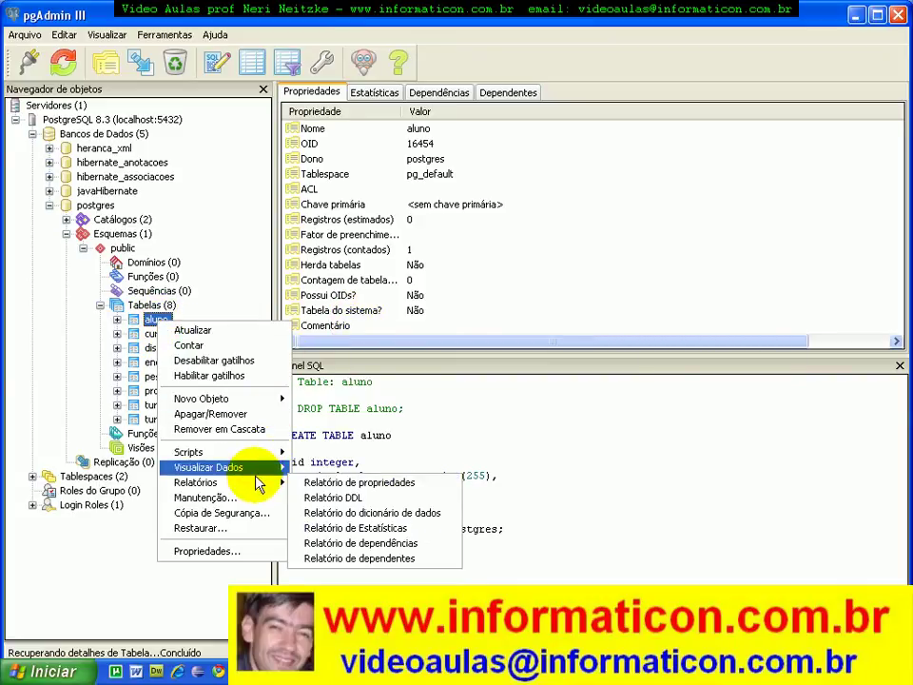
{"action": "mouse_move", "coordinate": [244, 470]}
{"action": "left_click", "coordinate": [328, 469]}
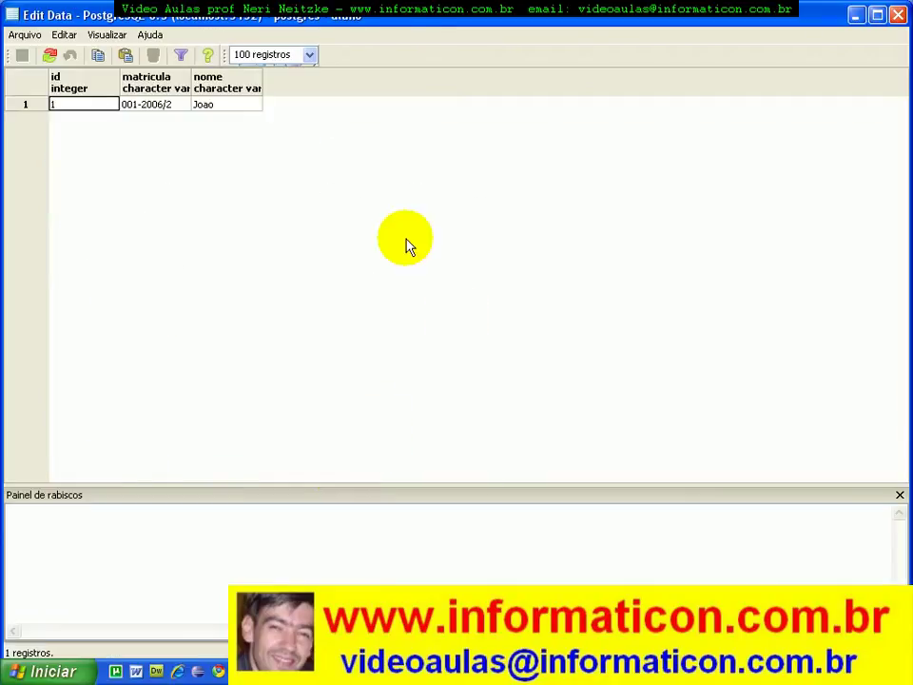
{"action": "left_click", "coordinate": [898, 15]}
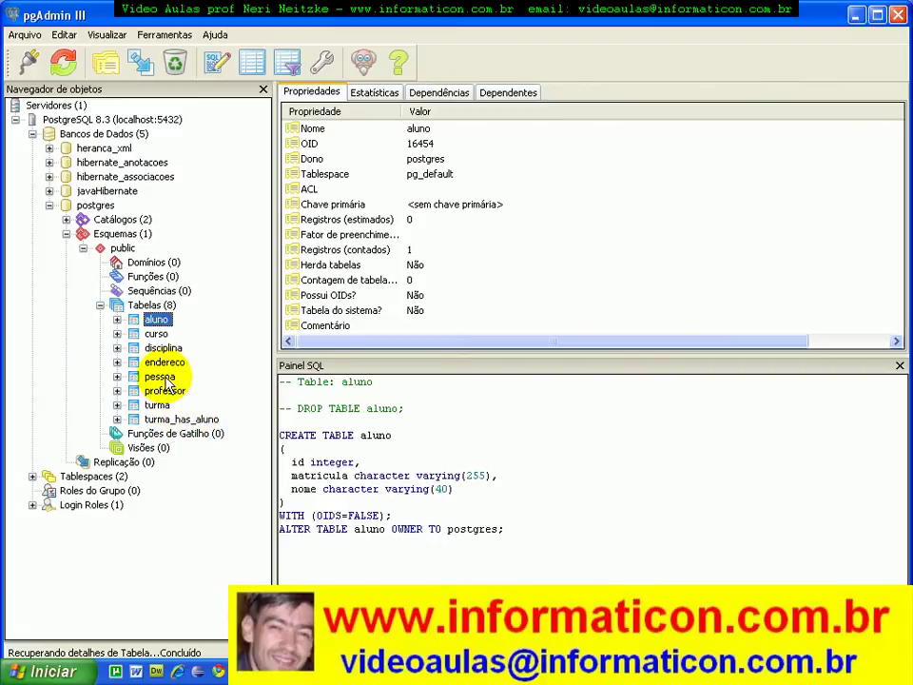
- View the first 100 records of the curso table and close the data window
{"action": "left_click", "coordinate": [155, 334]}
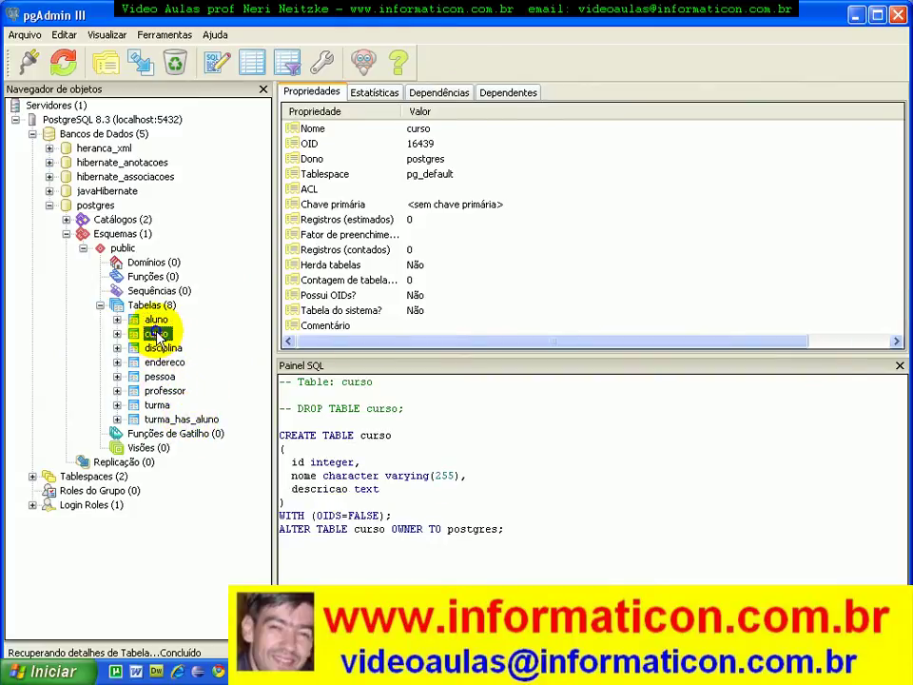
{"action": "right_click", "coordinate": [155, 335]}
{"action": "mouse_move", "coordinate": [241, 479]}
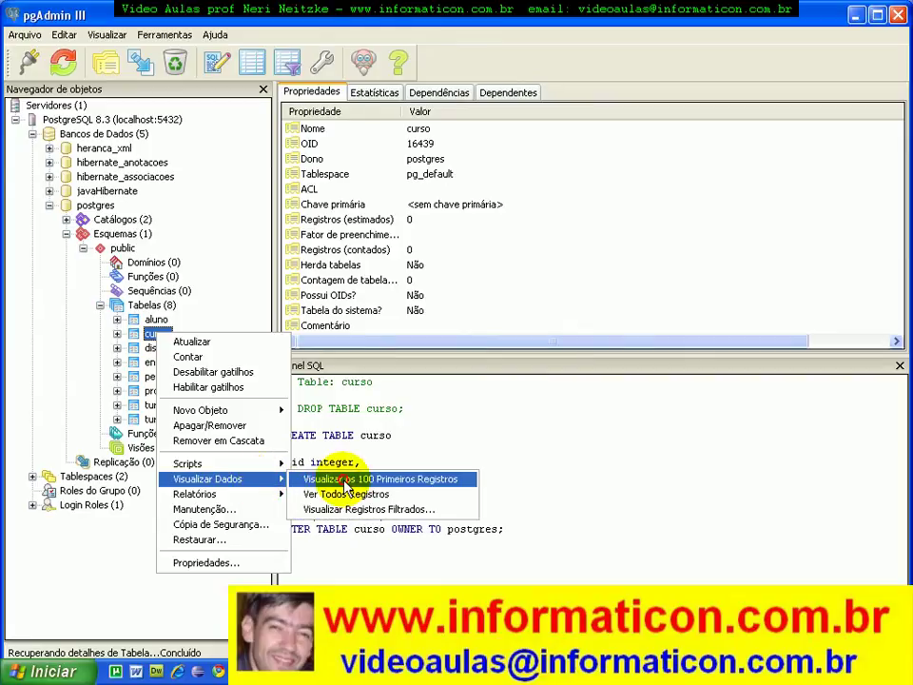
{"action": "left_click", "coordinate": [362, 479]}
{"action": "left_click", "coordinate": [898, 16]}
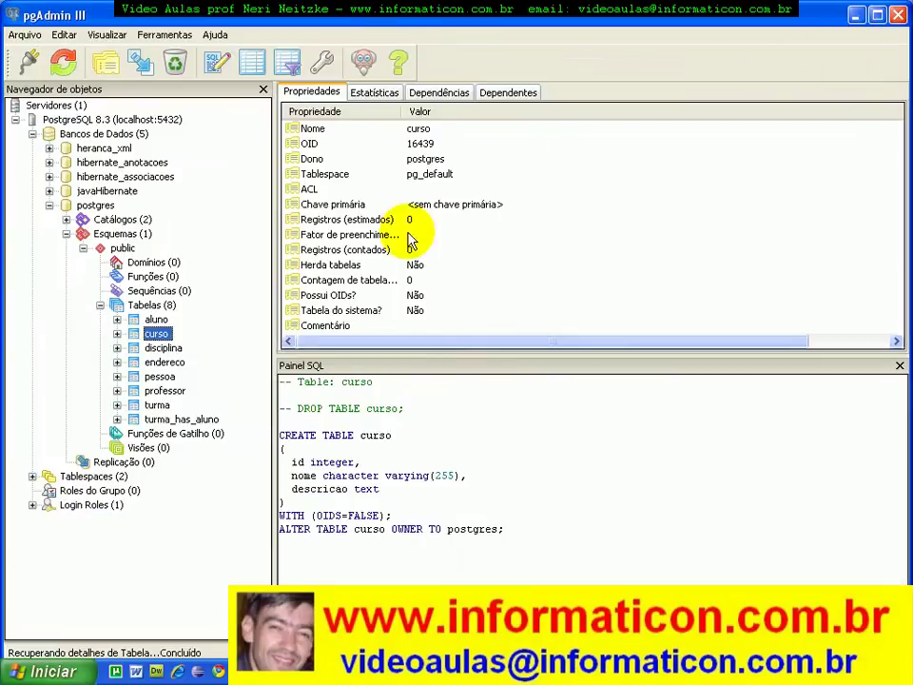
- View the first 100 records of the disciplina table and close the data window
{"action": "left_click", "coordinate": [163, 347]}
{"action": "right_click", "coordinate": [162, 348]}
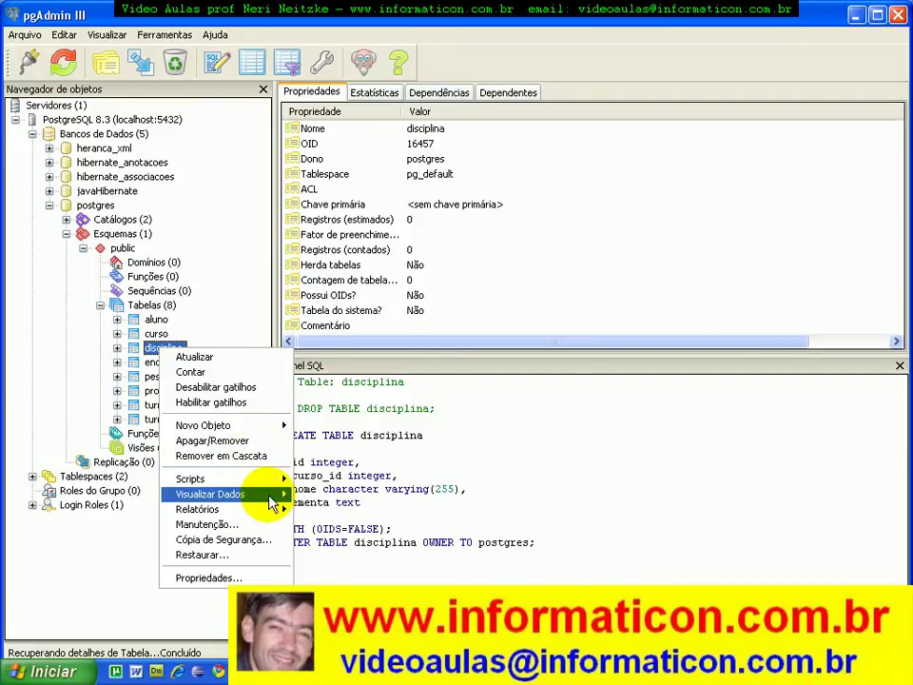
{"action": "mouse_move", "coordinate": [273, 495]}
{"action": "left_click", "coordinate": [333, 495]}
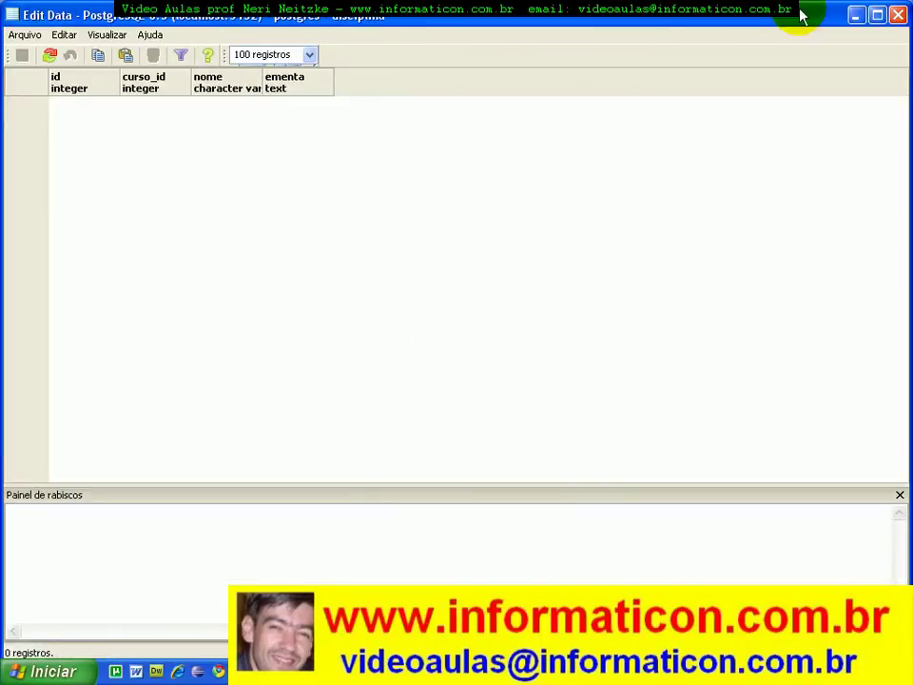
{"action": "left_click", "coordinate": [897, 15]}
- View the first 100 records of the endereco table and close the data window
{"action": "left_click", "coordinate": [164, 363]}
{"action": "right_click", "coordinate": [166, 364]}
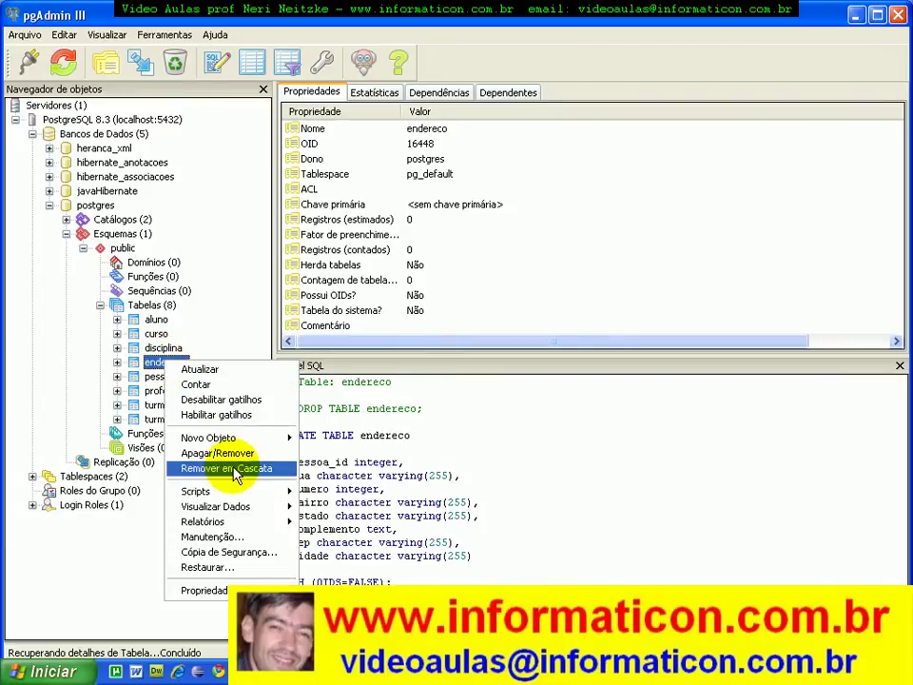
{"action": "mouse_move", "coordinate": [286, 506]}
{"action": "left_click", "coordinate": [329, 507]}
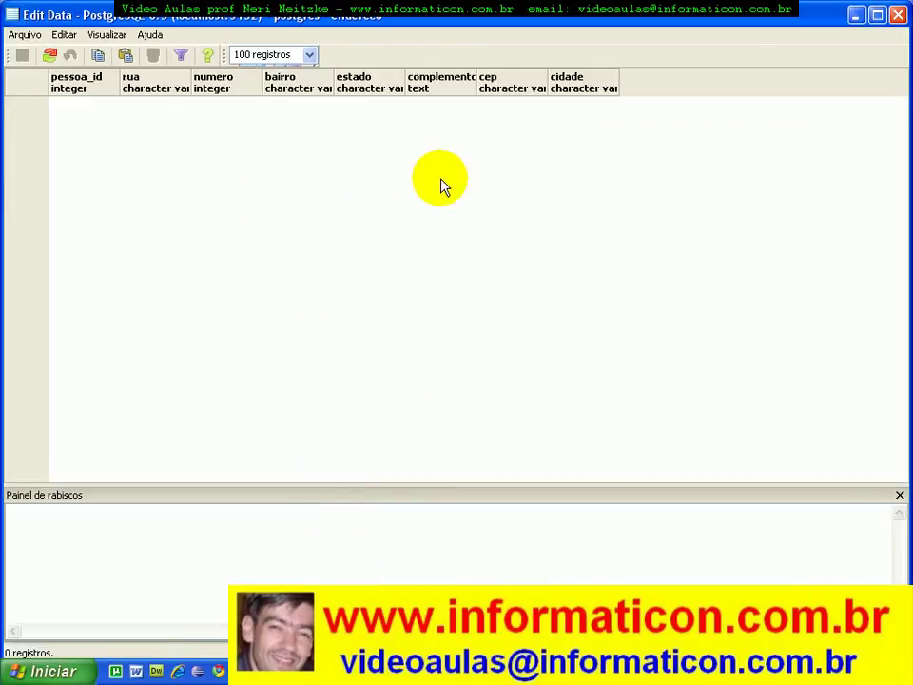
{"action": "left_click", "coordinate": [899, 17]}
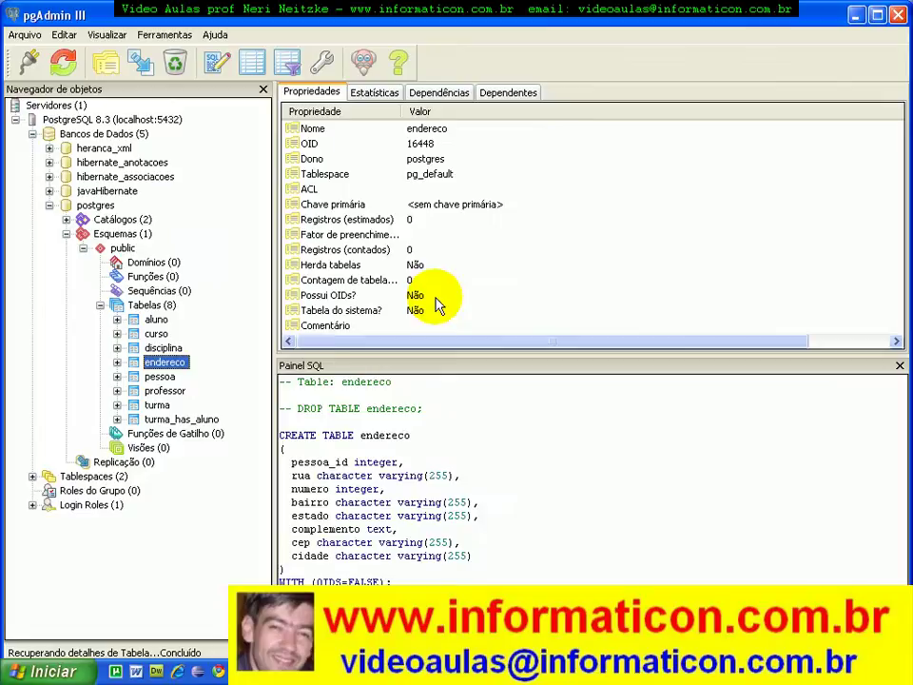
- View all records of the professor table and close the data window
{"action": "left_click", "coordinate": [168, 391]}
{"action": "right_click", "coordinate": [173, 393]}
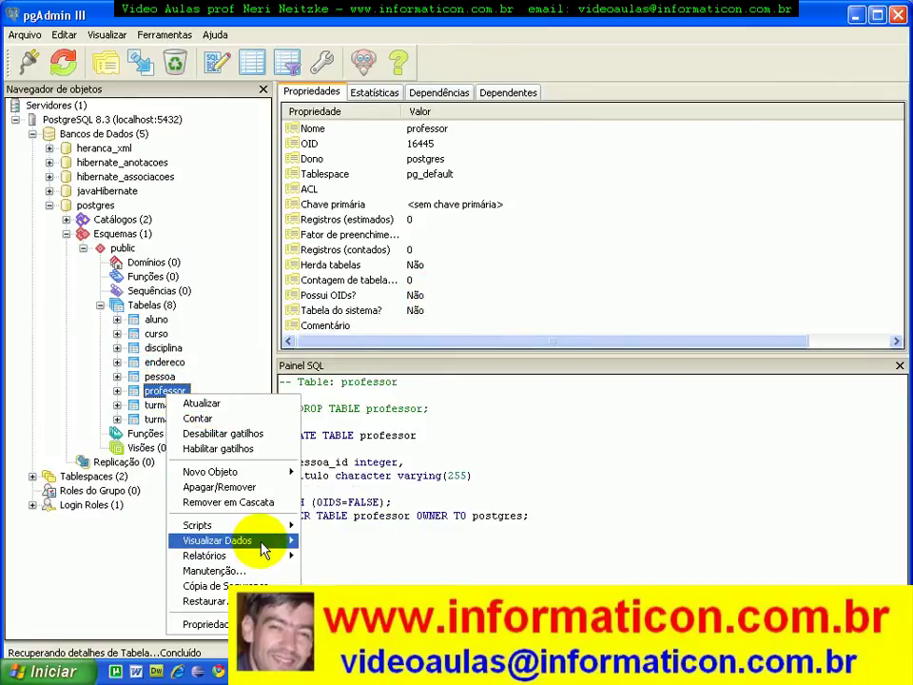
{"action": "mouse_move", "coordinate": [264, 550]}
{"action": "left_click", "coordinate": [326, 556]}
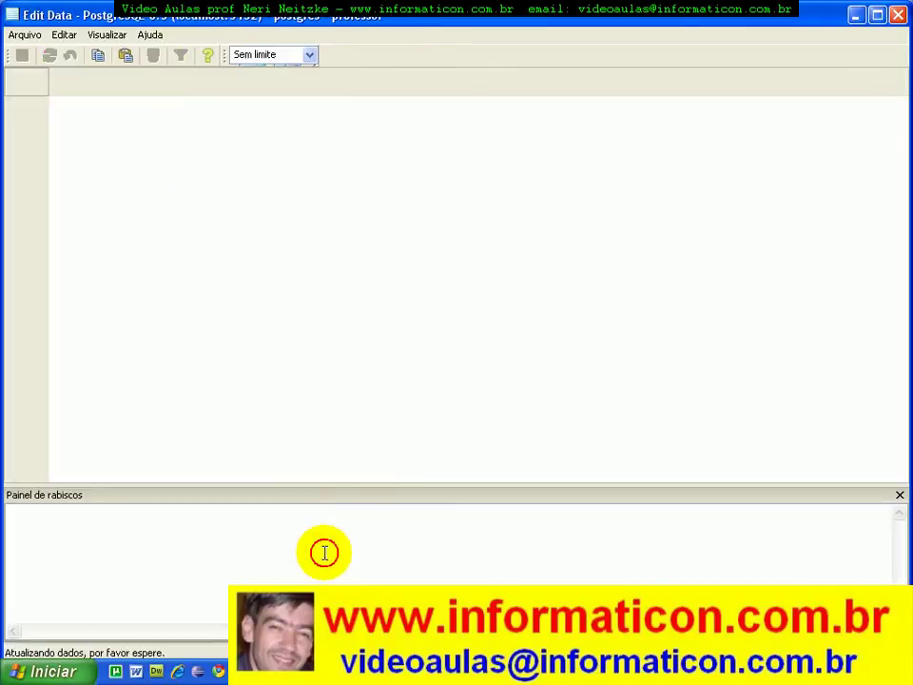
{"action": "left_click", "coordinate": [899, 16]}
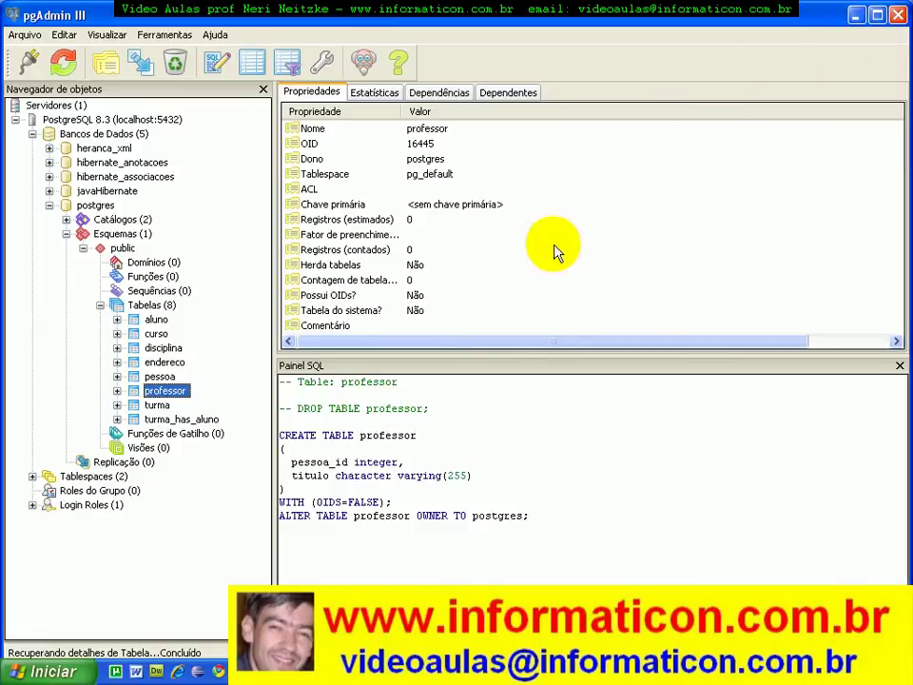
- Collapse the postgres database and expand javaHibernate down to the tables of its public schema
{"action": "left_click", "coordinate": [49, 206]}
{"action": "left_click", "coordinate": [50, 191]}
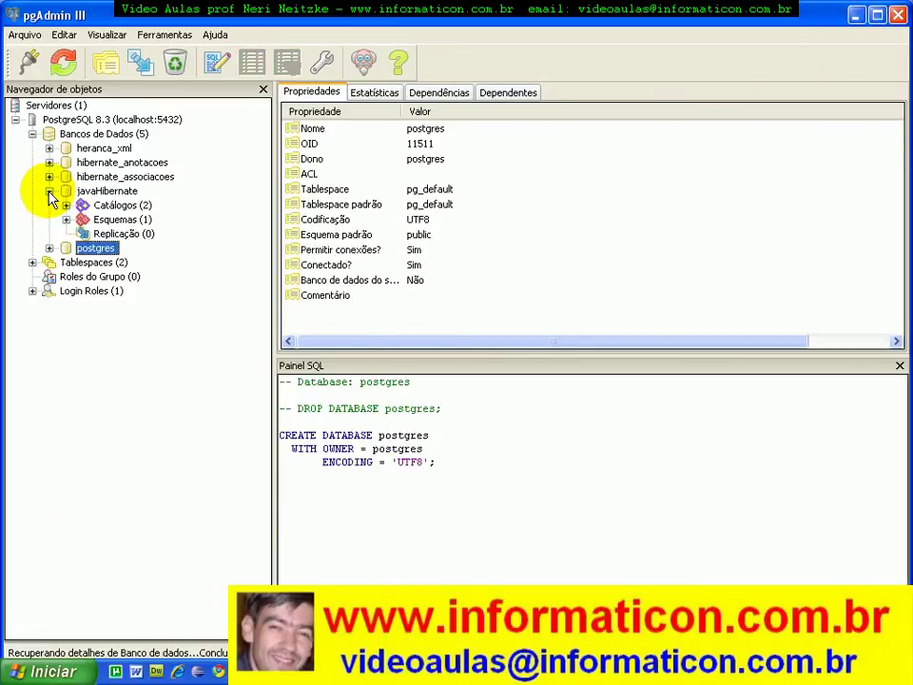
{"action": "left_click", "coordinate": [67, 220]}
{"action": "left_click", "coordinate": [83, 235]}
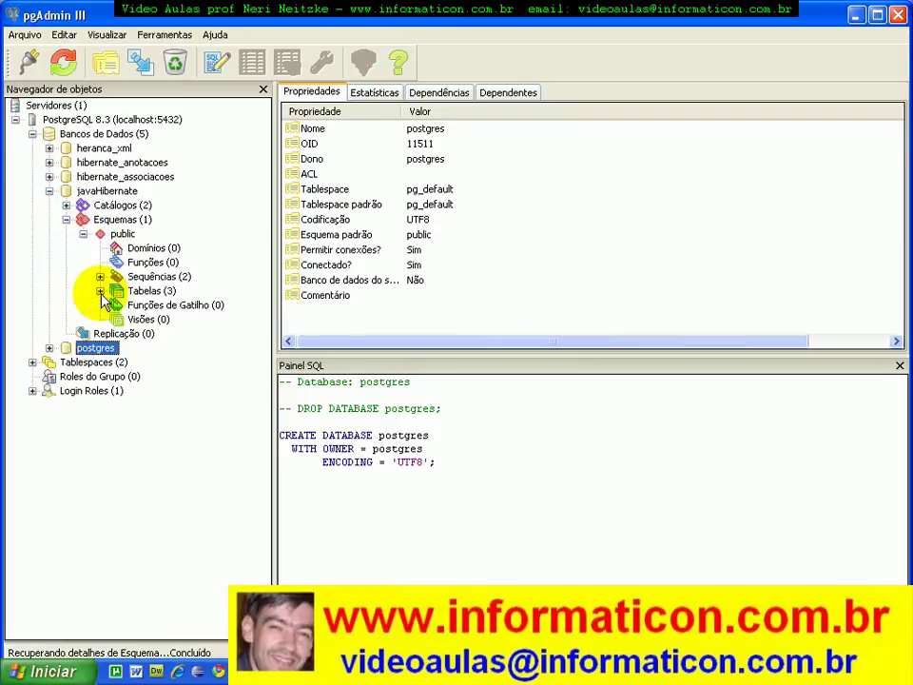
{"action": "left_click", "coordinate": [100, 290]}
- View the first 100 records of the alunos table in the javaHibernate database
{"action": "left_click", "coordinate": [160, 305]}
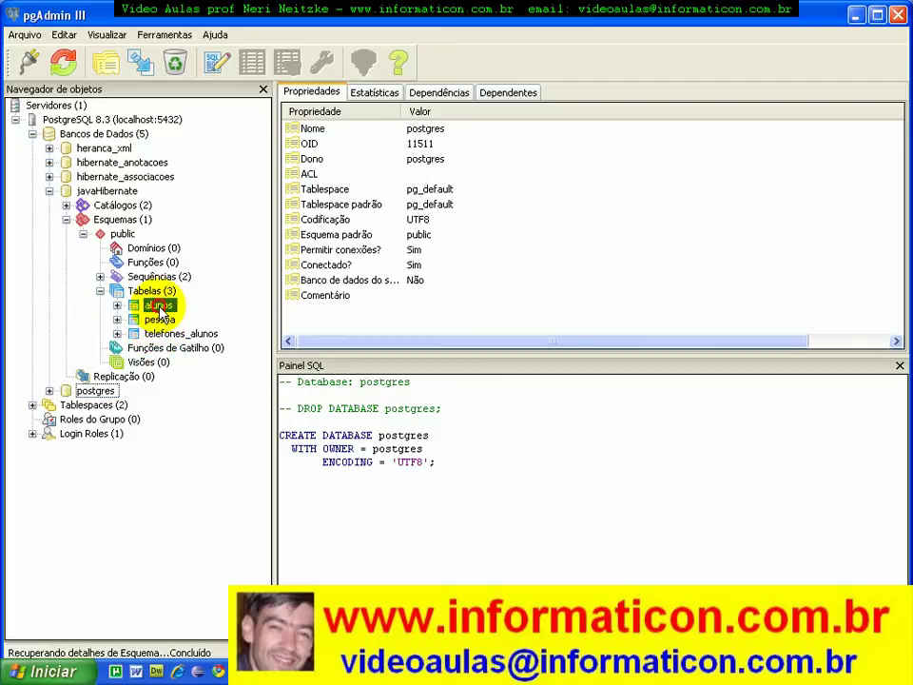
{"action": "right_click", "coordinate": [161, 307]}
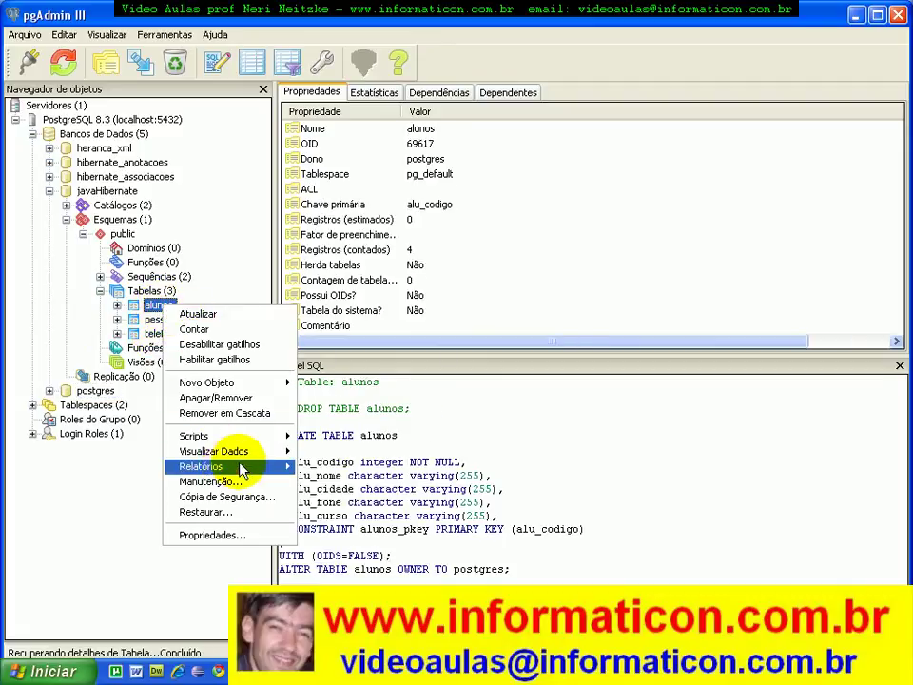
{"action": "mouse_move", "coordinate": [224, 451]}
{"action": "left_click", "coordinate": [325, 453]}
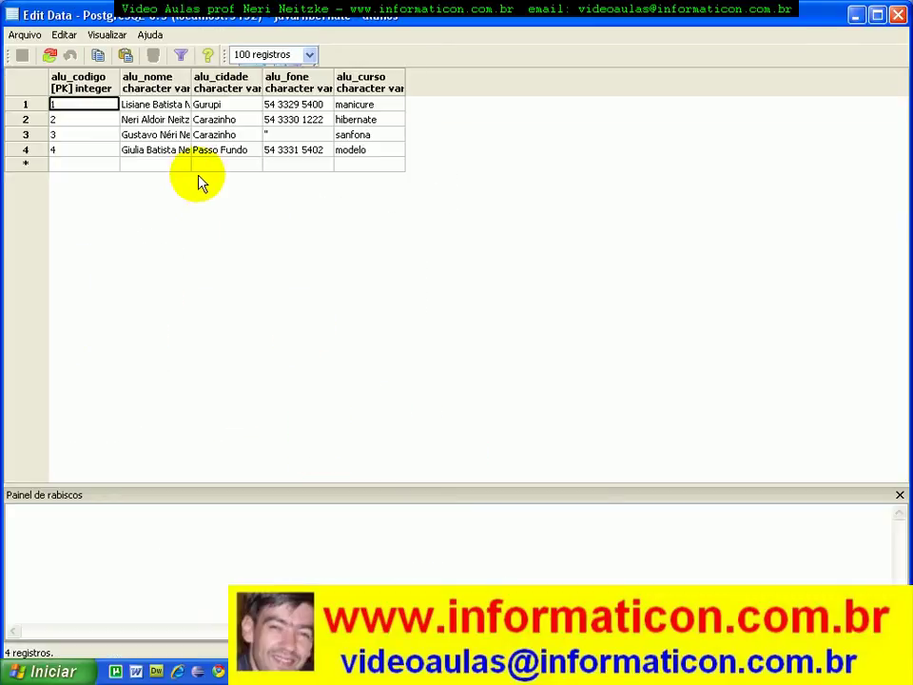
- Widen the alu_nome, alu_cidade and alu_fone columns to read the records, close the data window and select the javaHibernate database
{"action": "left_click_drag", "start_coordinate": [190, 82], "coordinate": [249, 80]}
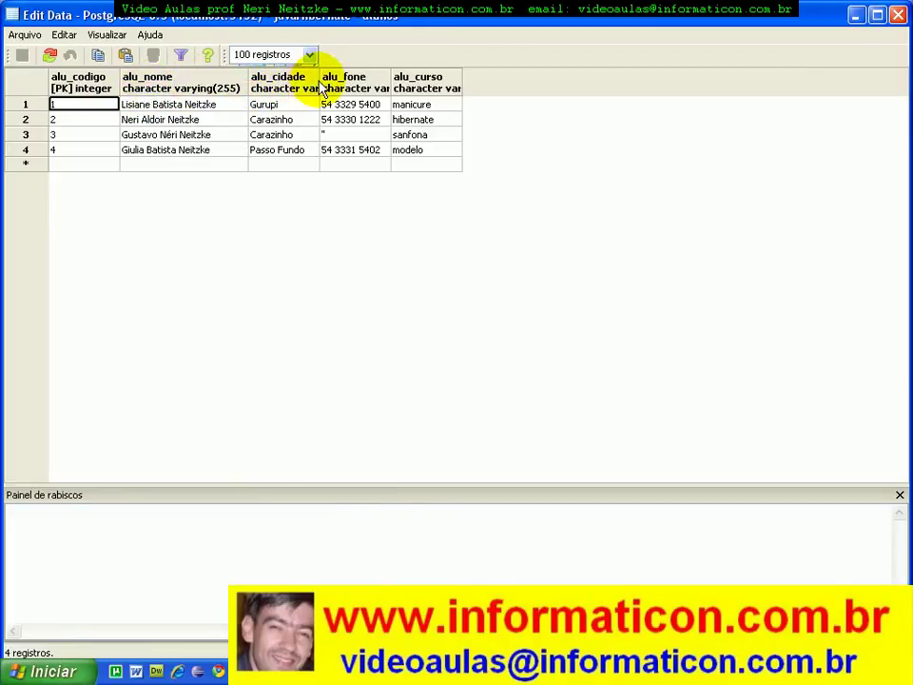
{"action": "left_click_drag", "start_coordinate": [319, 84], "coordinate": [358, 83]}
{"action": "left_click_drag", "start_coordinate": [428, 84], "coordinate": [483, 84]}
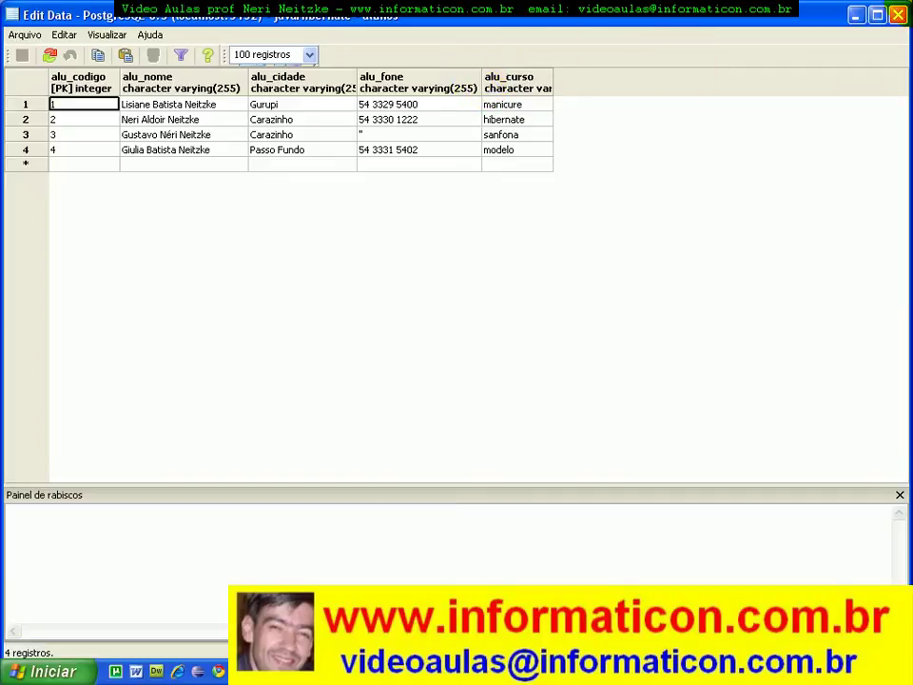
{"action": "left_click", "coordinate": [903, 16]}
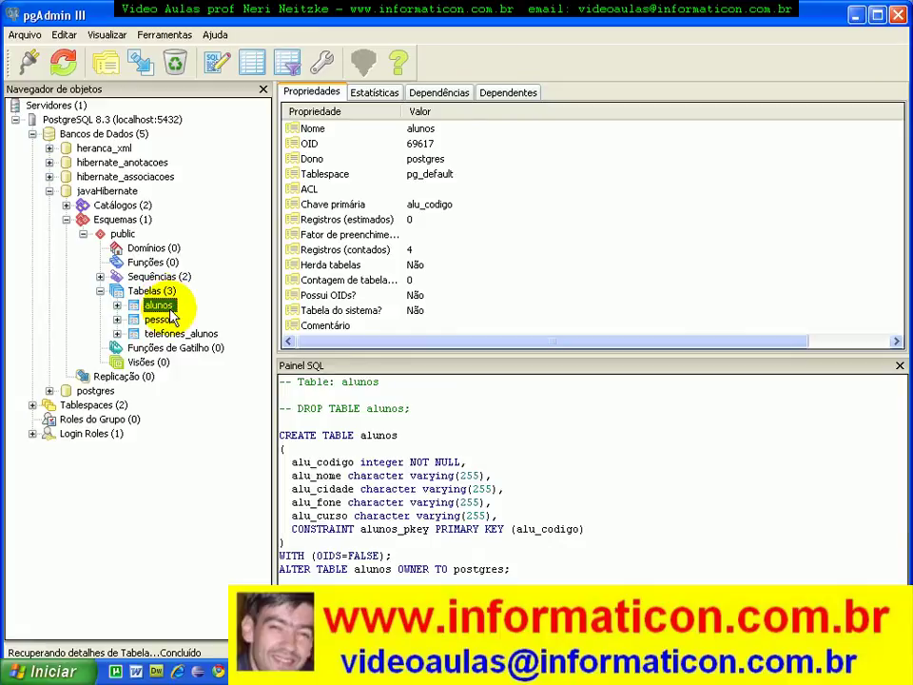
{"action": "left_click", "coordinate": [106, 191]}
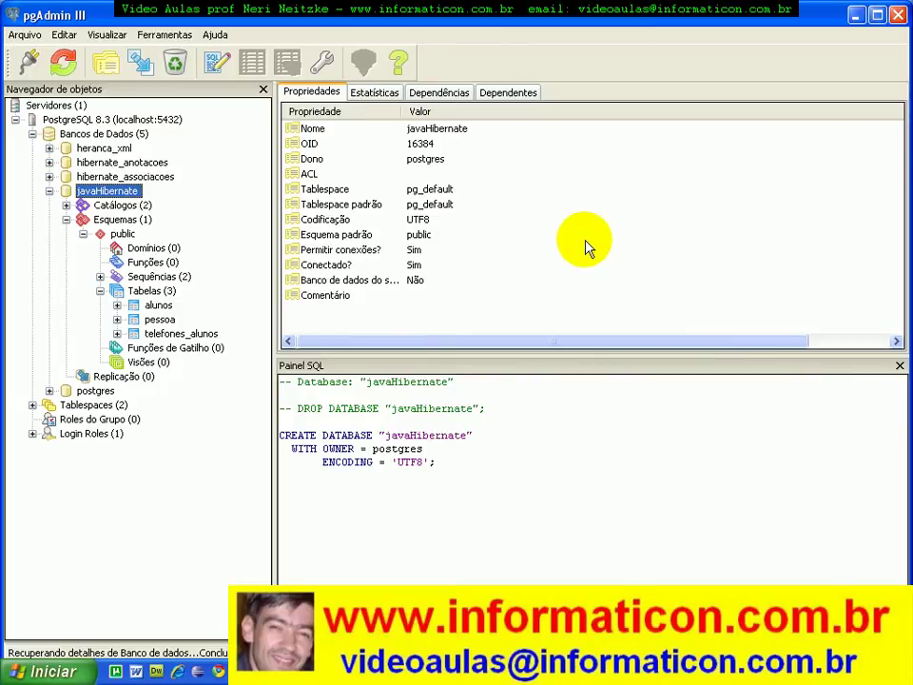
- Switch to the ConexaoMySqlConsole project in Visual C# and examine the MySQL connection, query and reader code in Program.cs
{"action": "key", "text": "alt+Tab"}
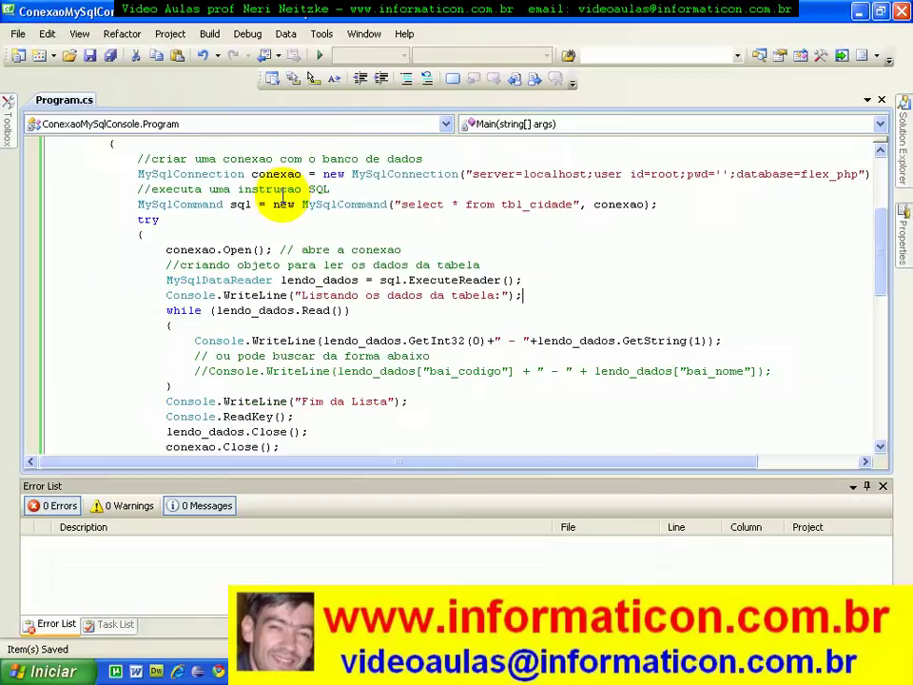
{"action": "left_click", "coordinate": [342, 341]}
{"action": "scroll", "coordinate": [565, 346], "scroll_direction": "down", "scroll_amount": 3}
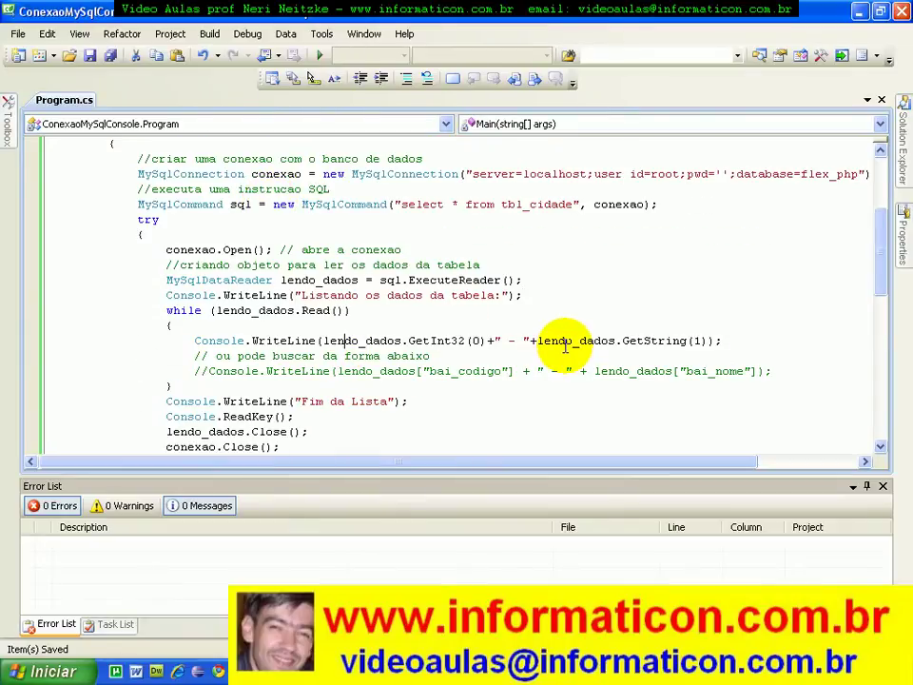
{"action": "scroll", "coordinate": [565, 343], "scroll_direction": "up", "scroll_amount": 3}
{"action": "scroll", "coordinate": [565, 339], "scroll_direction": "up", "scroll_amount": 2}
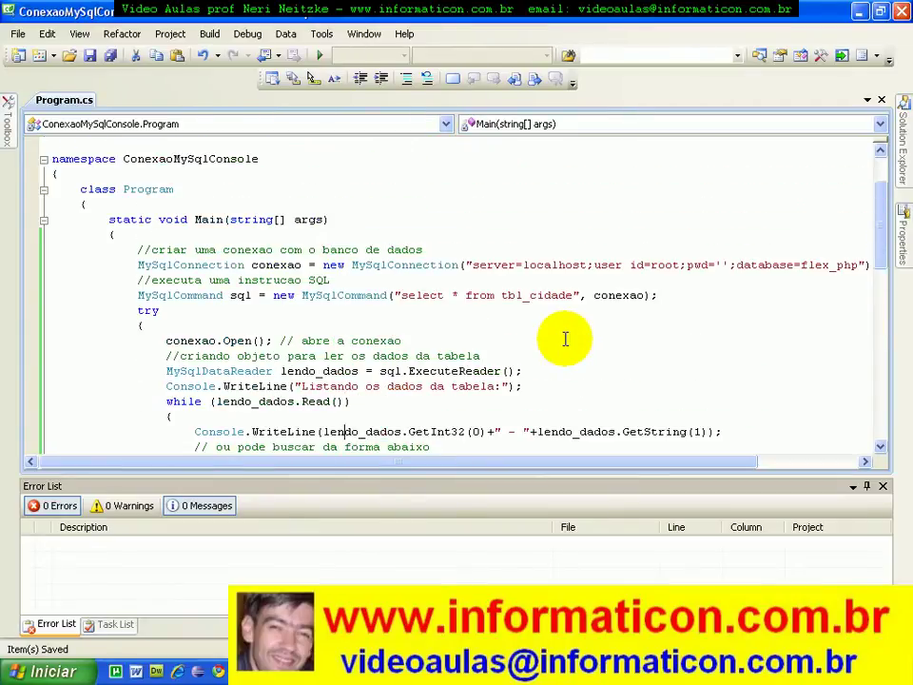
{"action": "scroll", "coordinate": [561, 337], "scroll_direction": "down", "scroll_amount": 1}
{"action": "scroll", "coordinate": [558, 335], "scroll_direction": "up", "scroll_amount": 2}
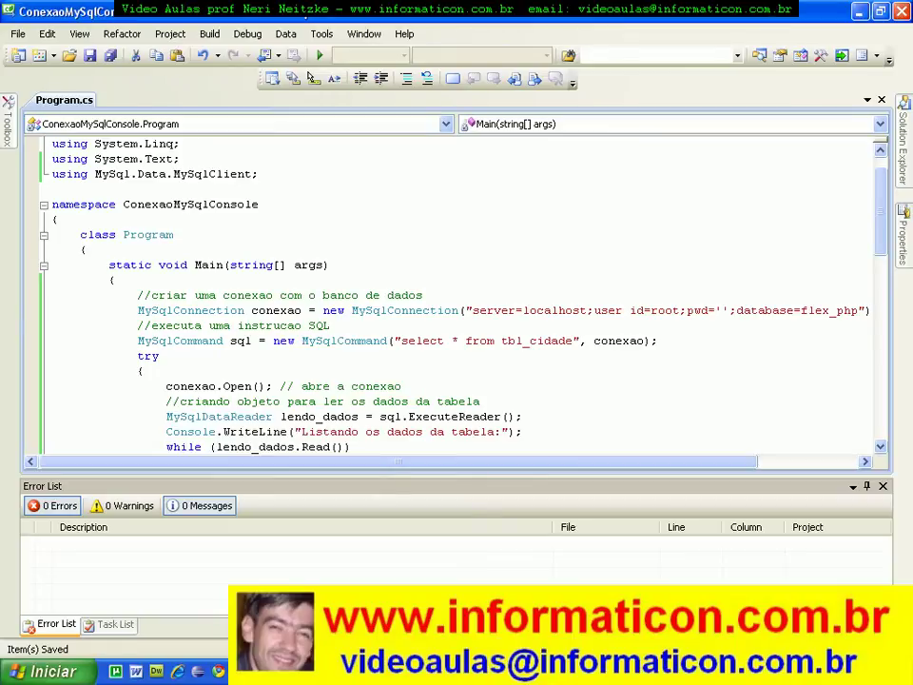
- Switch to the Chrome browser and open the site npgsql.projects.postgresql.org
{"action": "key", "text": "alt+Tab"}
{"action": "left_click", "coordinate": [291, 39]}
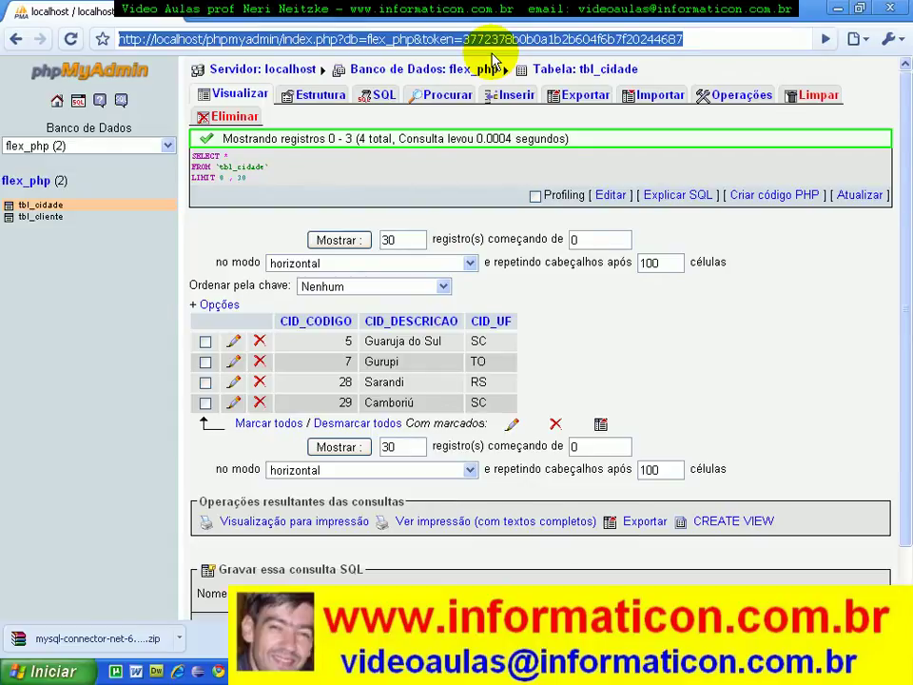
{"action": "left_click", "coordinate": [493, 59]}
{"action": "key", "text": "ctrl+l"}
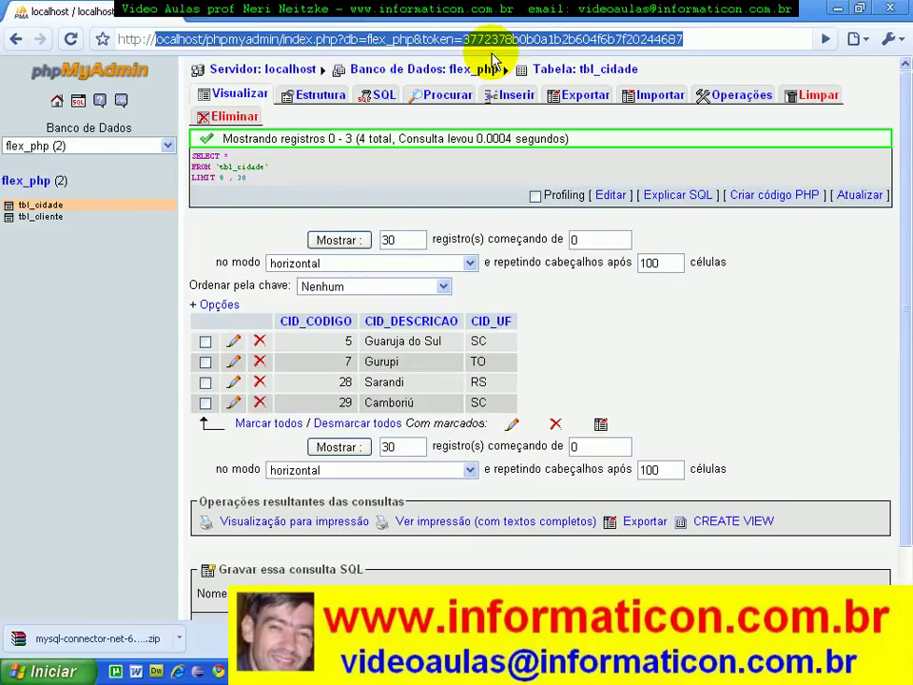
{"action": "key", "text": "BackSpace"}
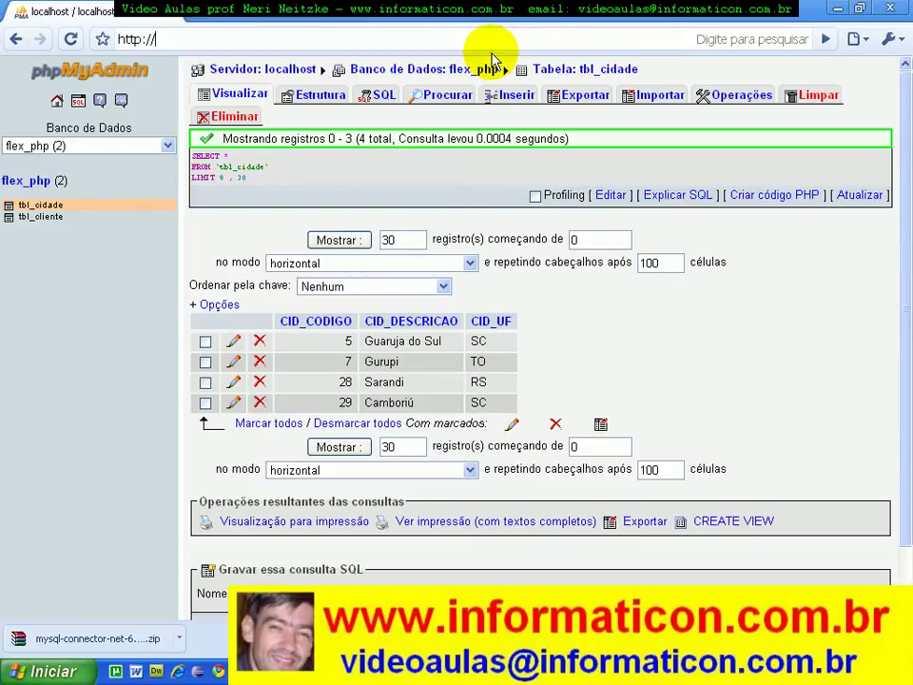
{"action": "type", "text": "n"}
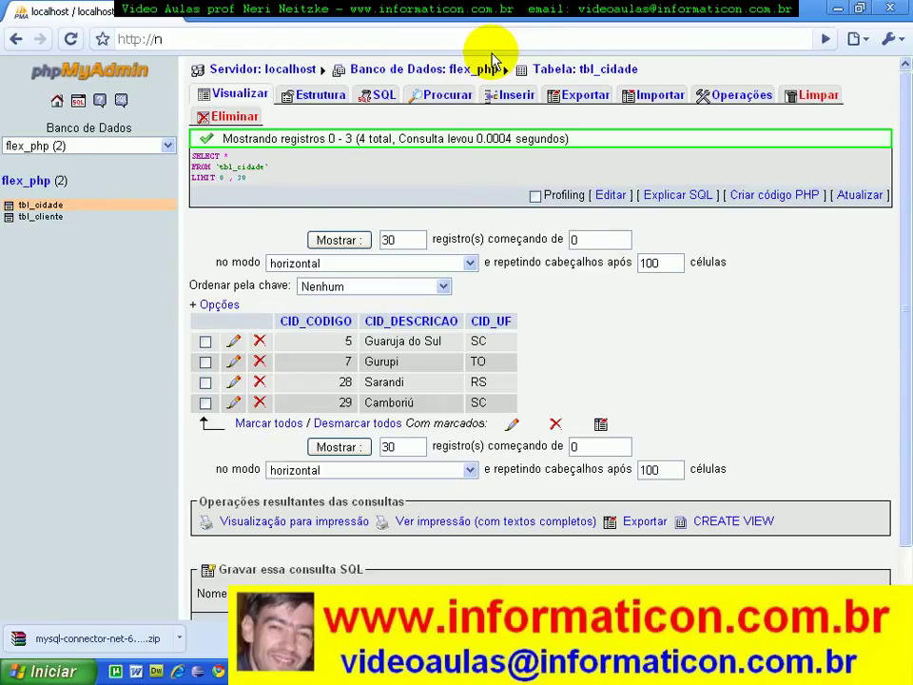
{"action": "type", "text": "pgsql.projects.postgresql"}
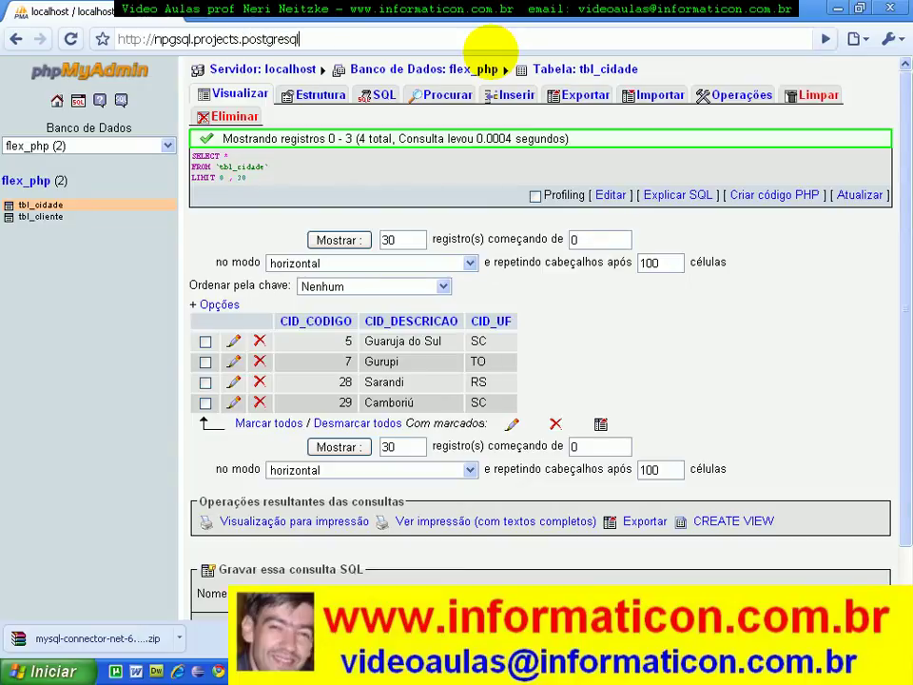
{"action": "type", "text": "rg/"}
{"action": "key", "text": "Return"}
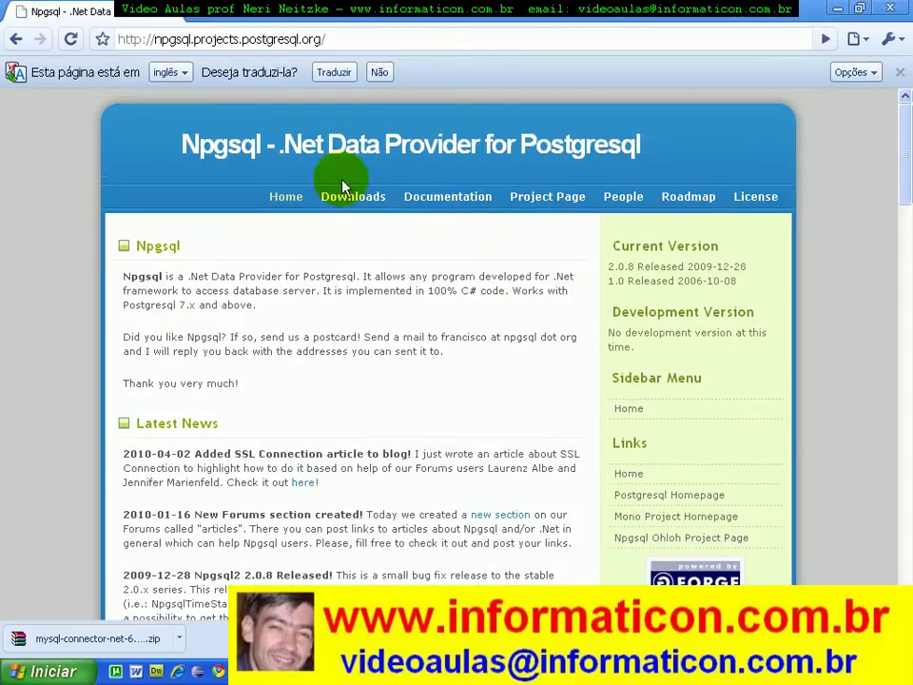
- Dismiss the translation offer and look over the Npgsql home page, including its title and latest news
{"action": "left_click", "coordinate": [900, 72]}
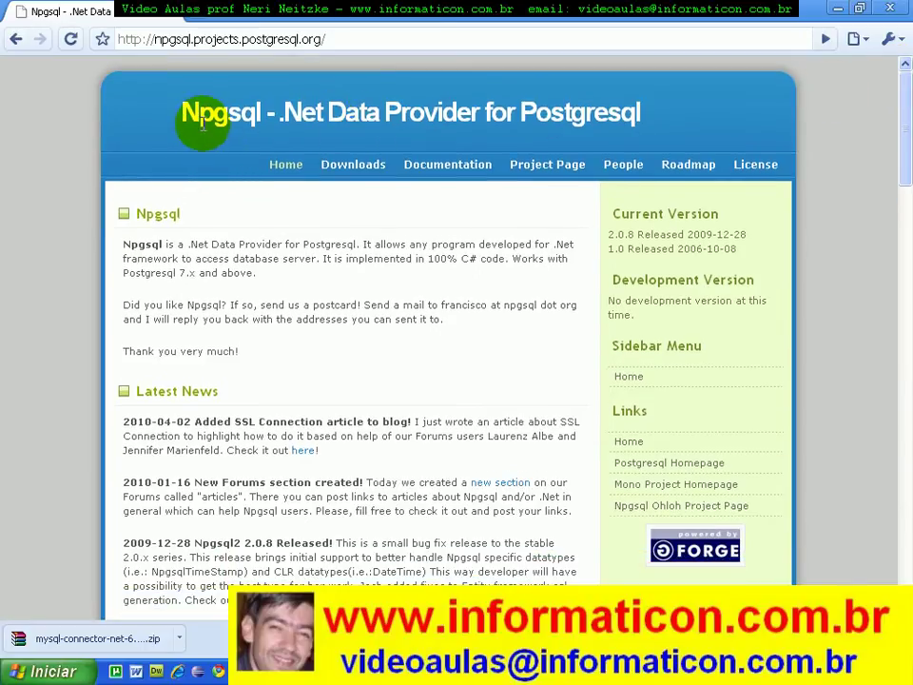
{"action": "left_click_drag", "start_coordinate": [282, 112], "coordinate": [325, 112]}
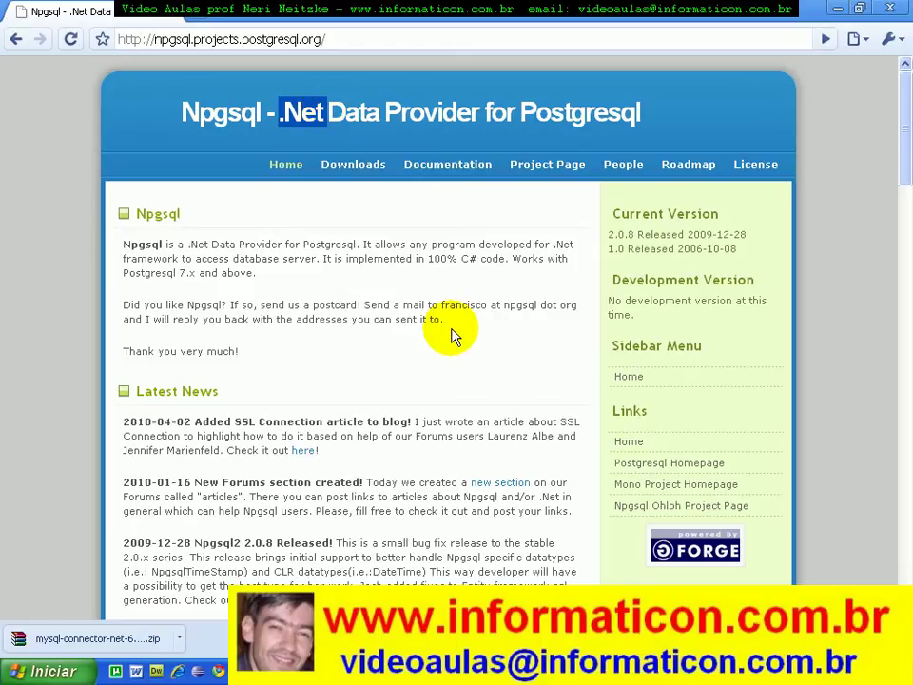
{"action": "scroll", "coordinate": [447, 331], "scroll_direction": "down", "scroll_amount": 2}
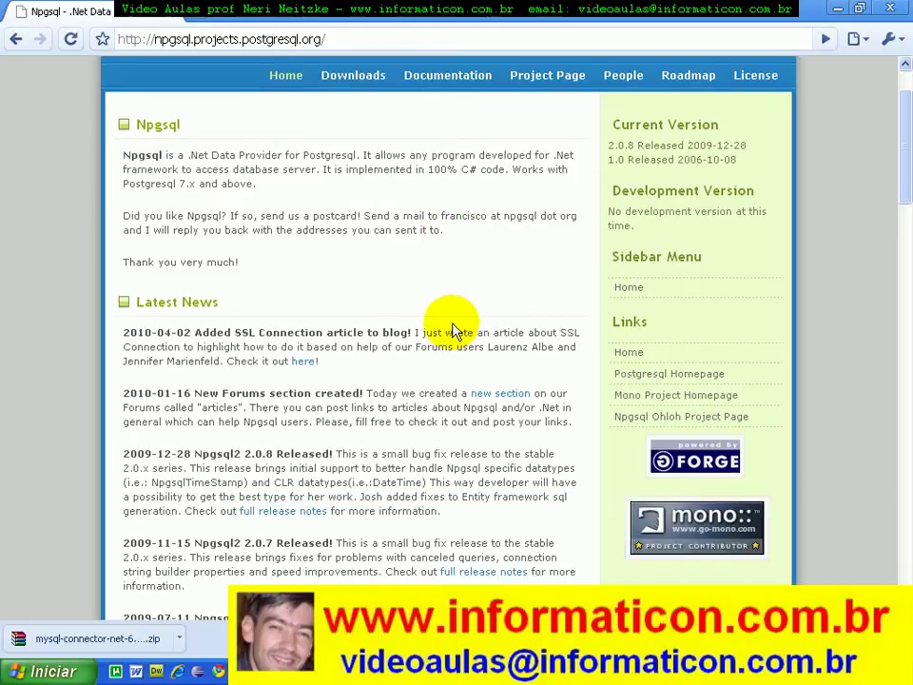
{"action": "scroll", "coordinate": [459, 328], "scroll_direction": "up", "scroll_amount": 2}
{"action": "scroll", "coordinate": [281, 238], "scroll_direction": "down", "scroll_amount": 9}
{"action": "scroll", "coordinate": [300, 239], "scroll_direction": "up", "scroll_amount": 9}
{"action": "scroll", "coordinate": [295, 246], "scroll_direction": "down", "scroll_amount": 20}
{"action": "scroll", "coordinate": [295, 245], "scroll_direction": "down", "scroll_amount": 15}
{"action": "scroll", "coordinate": [301, 269], "scroll_direction": "up", "scroll_amount": 20}
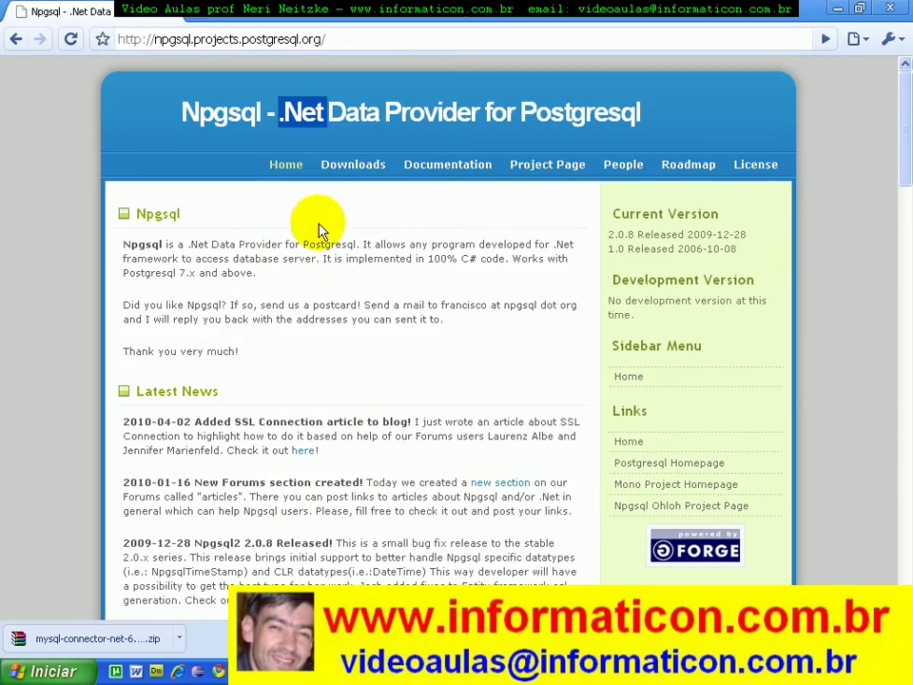
- Open the Npgsql downloads page and download Npgsql2.0.9-bin-ms.net.zip
{"action": "left_click", "coordinate": [367, 167]}
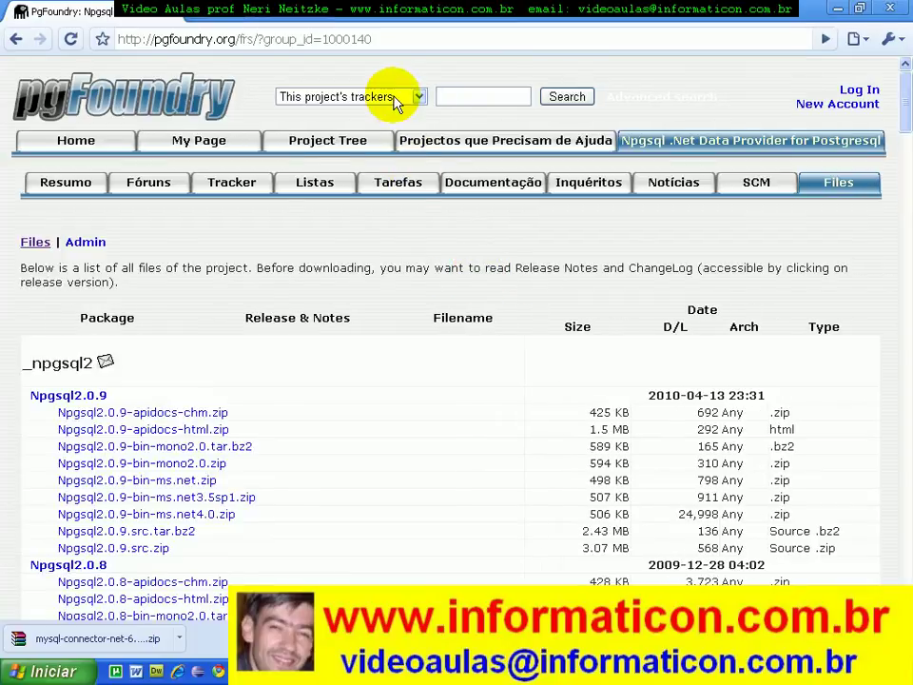
{"action": "left_click", "coordinate": [397, 101]}
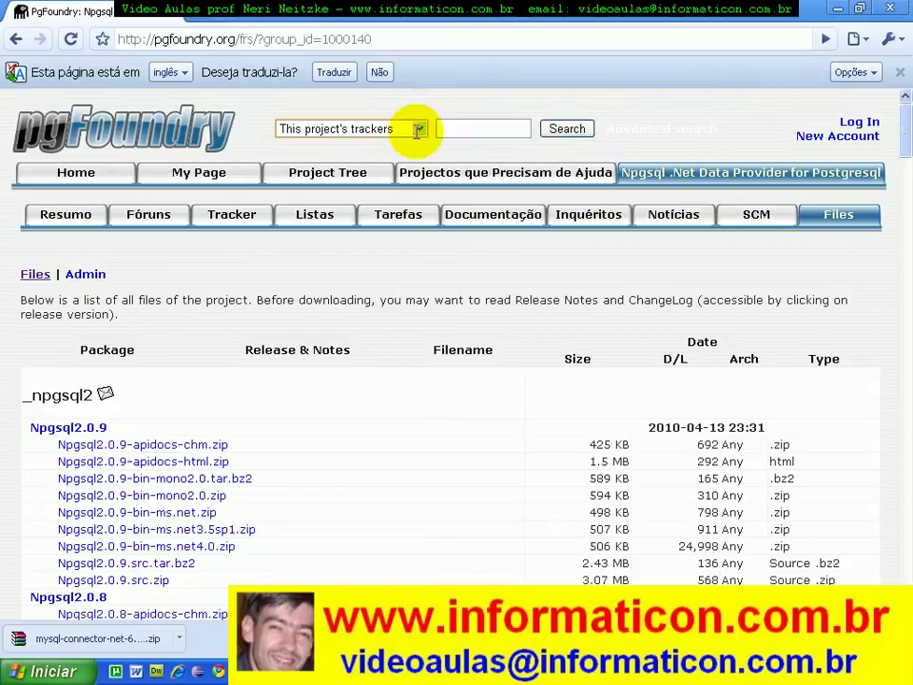
{"action": "left_click", "coordinate": [900, 73]}
{"action": "scroll", "coordinate": [453, 384], "scroll_direction": "down", "scroll_amount": 3}
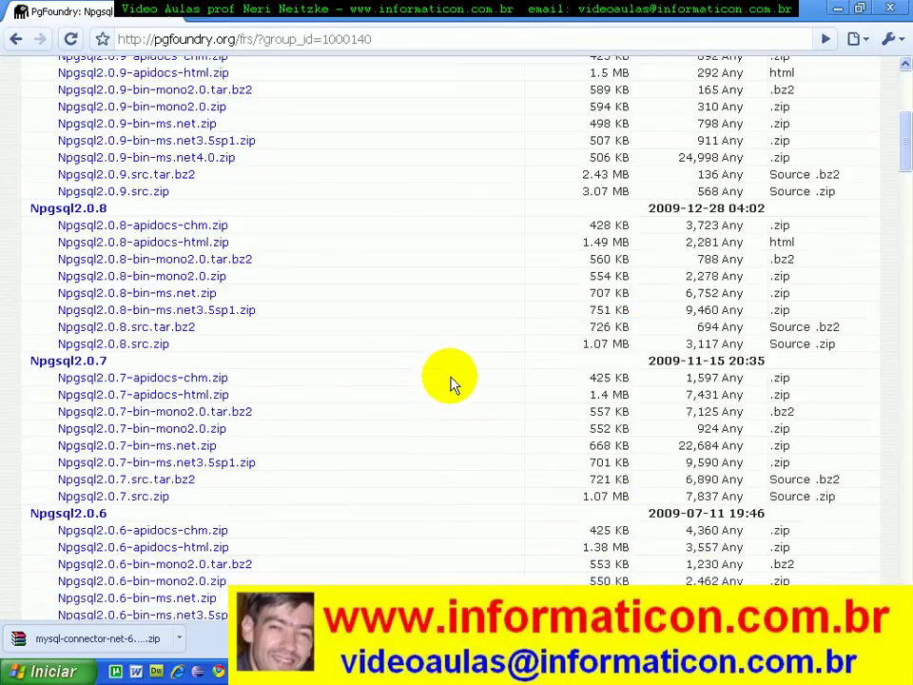
{"action": "scroll", "coordinate": [430, 371], "scroll_direction": "up", "scroll_amount": 3}
{"action": "scroll", "coordinate": [379, 383], "scroll_direction": "down", "scroll_amount": 3}
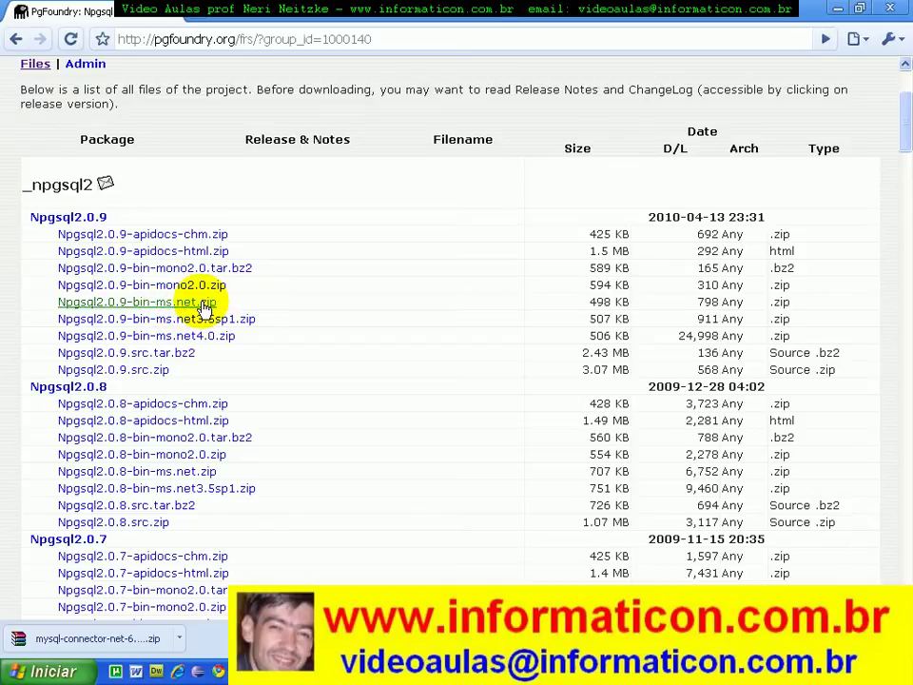
{"action": "left_click", "coordinate": [182, 303]}
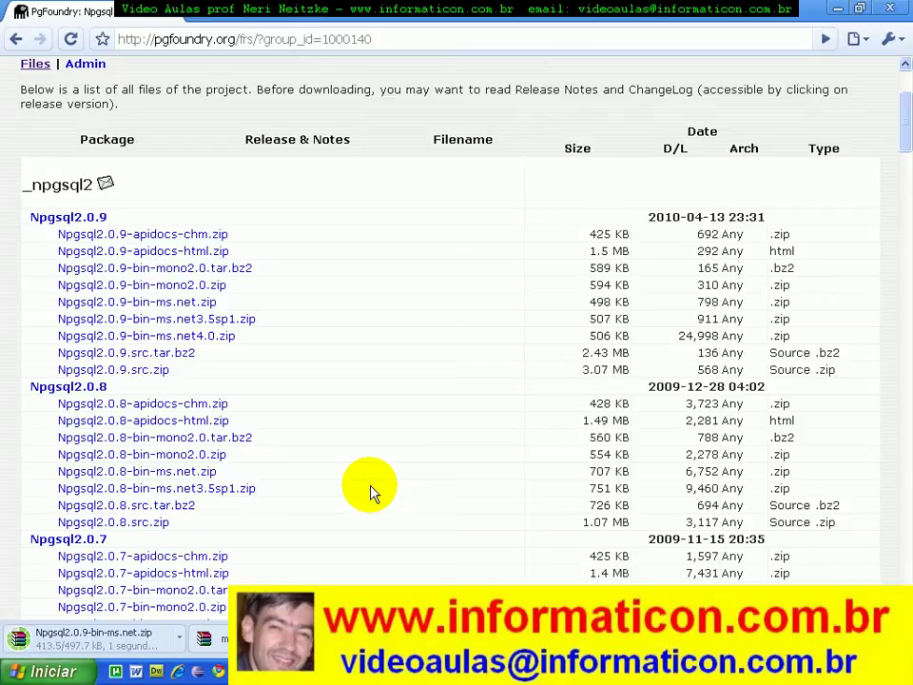
- Open the downloaded Npgsql archive, inspect its Npgsql2.0.9-bin-ms.net folder and return to the archive's root
{"action": "left_click", "coordinate": [118, 649]}
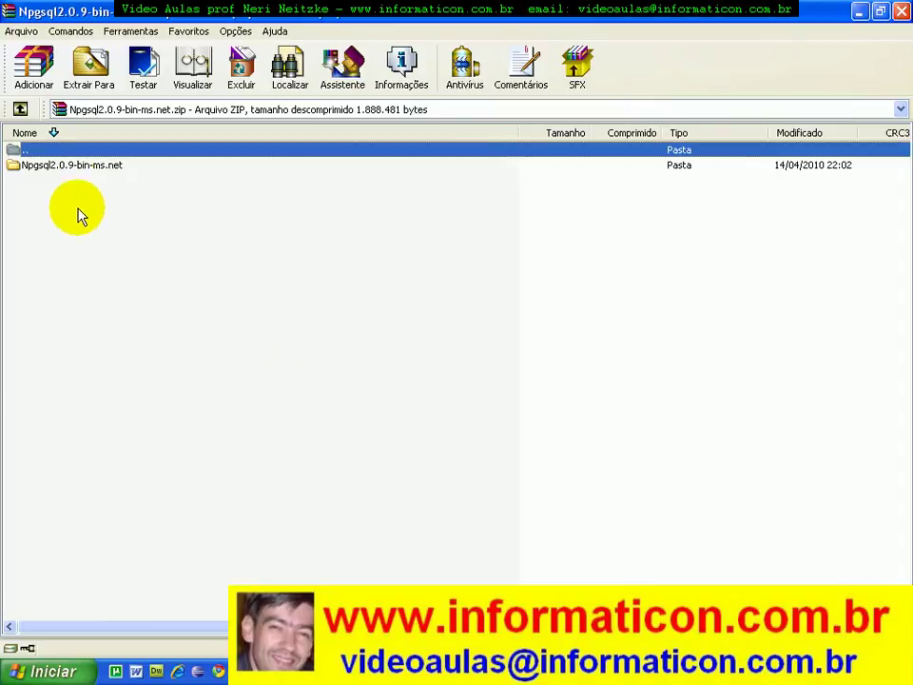
{"action": "left_click", "coordinate": [551, 343]}
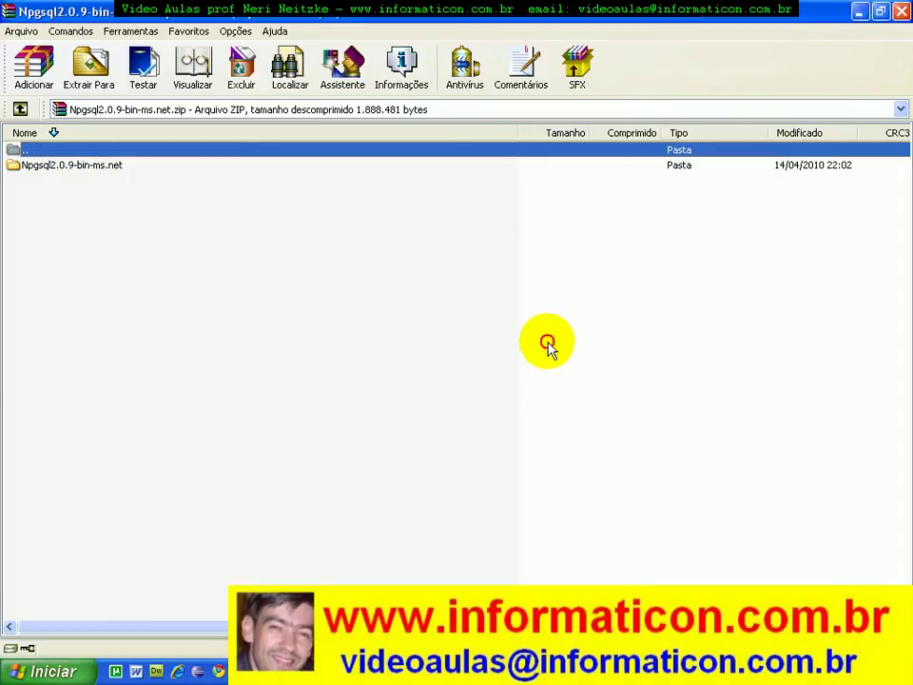
{"action": "double_click", "coordinate": [54, 169]}
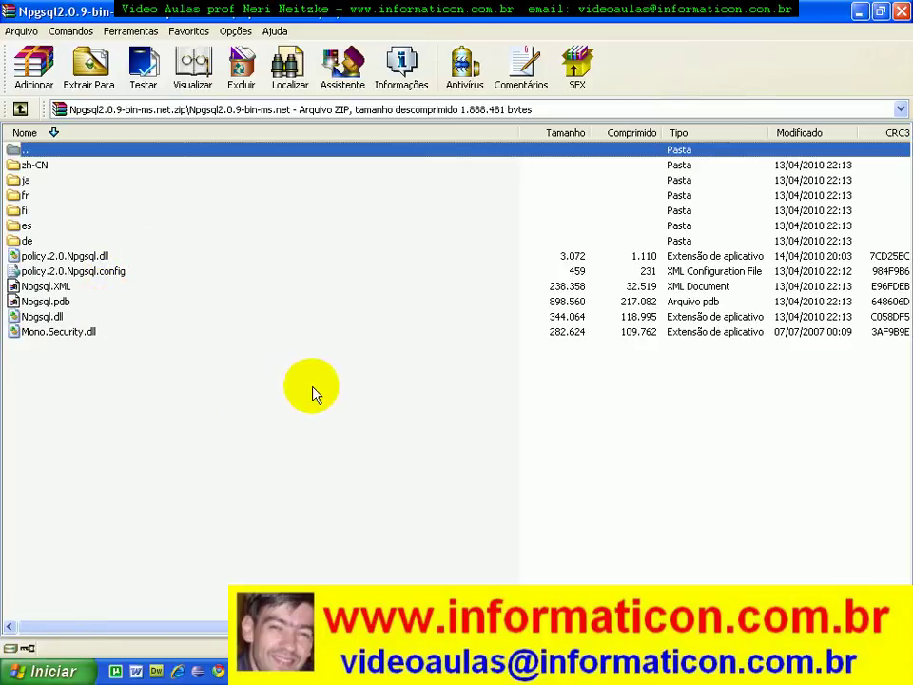
{"action": "left_click", "coordinate": [22, 108]}
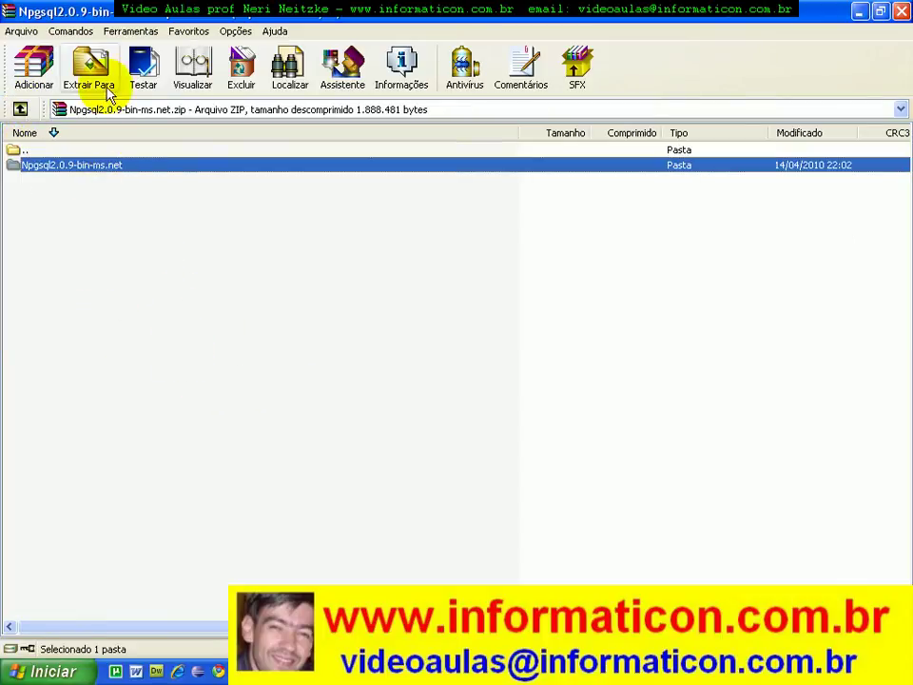
- Extract the Npgsql2.0.9-bin-ms.net folder to the utilitarios folder under D:\videoaulas\c# and close the archive
{"action": "left_click", "coordinate": [92, 68]}
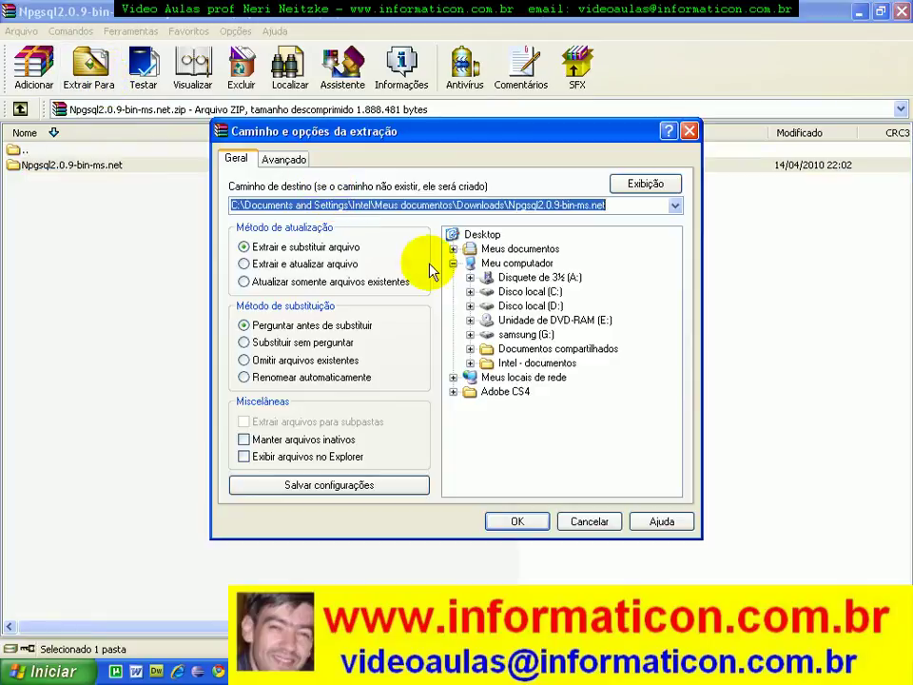
{"action": "left_click", "coordinate": [509, 306]}
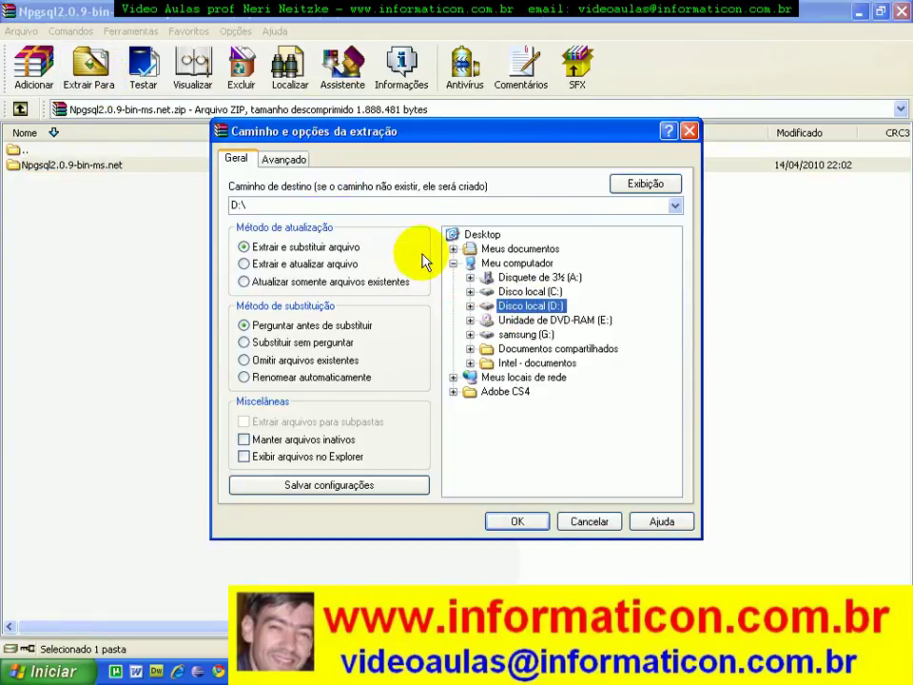
{"action": "left_click", "coordinate": [470, 305]}
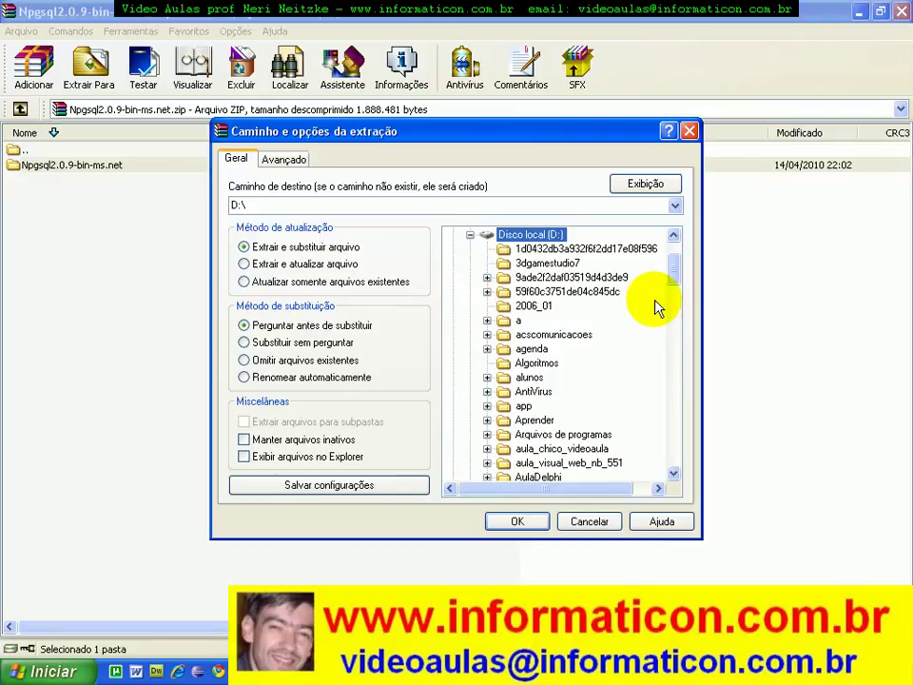
{"action": "left_click_drag", "start_coordinate": [674, 260], "coordinate": [694, 444]}
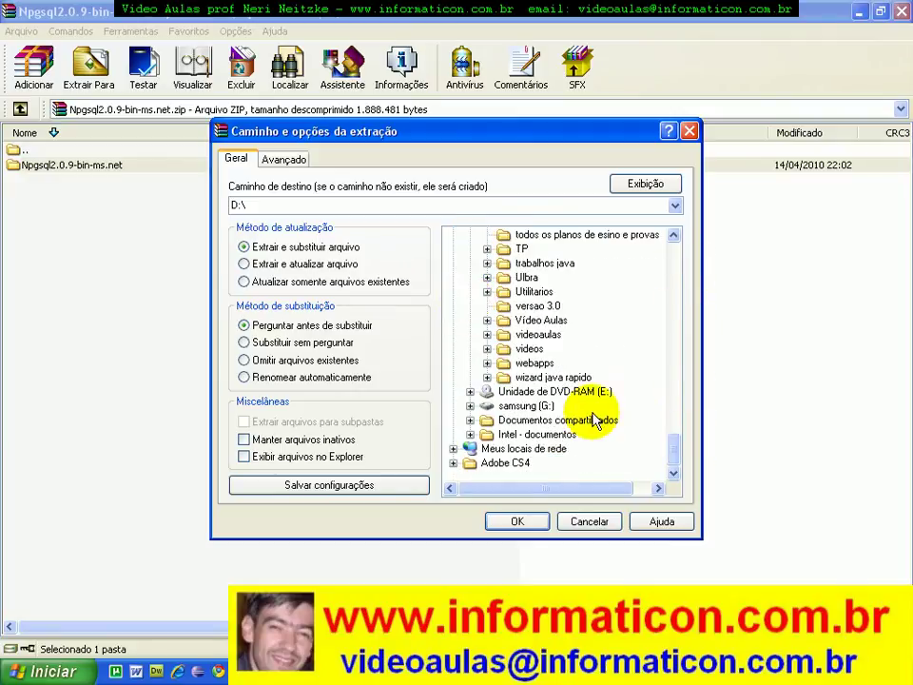
{"action": "left_click", "coordinate": [539, 334]}
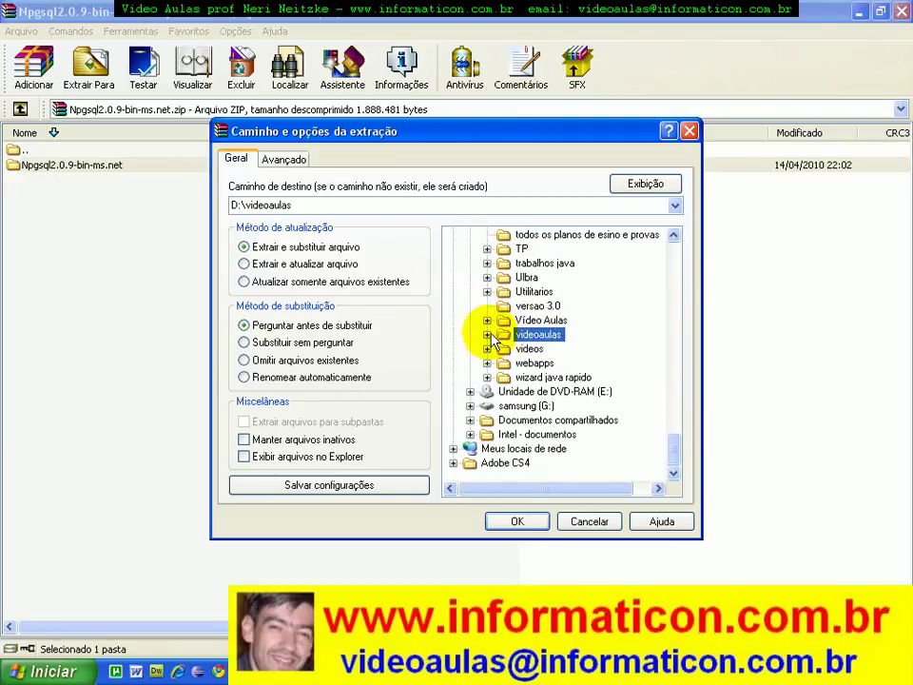
{"action": "left_click", "coordinate": [487, 334]}
{"action": "left_click", "coordinate": [505, 305]}
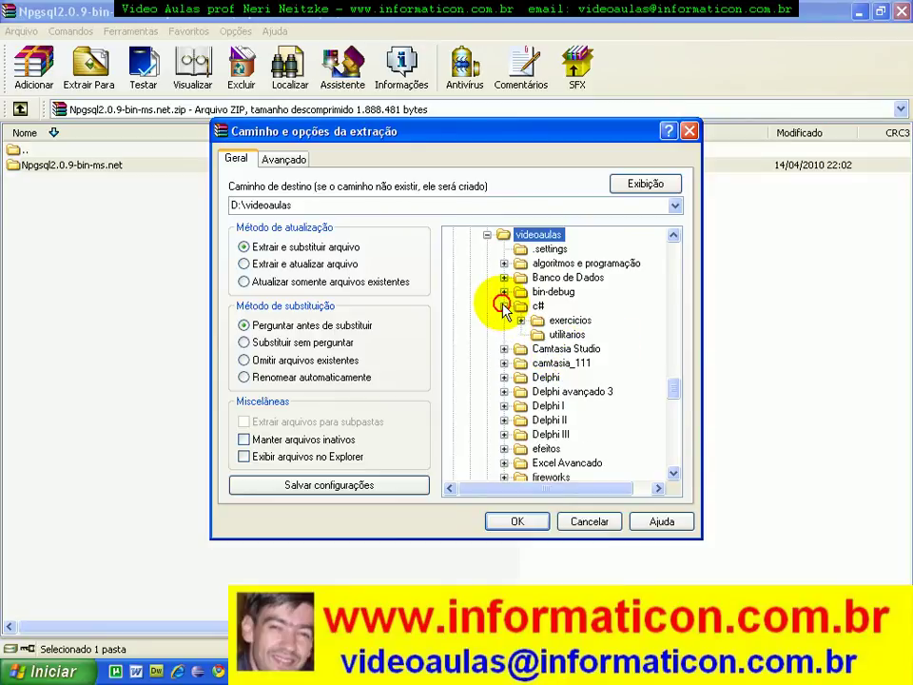
{"action": "left_click", "coordinate": [563, 335]}
{"action": "left_click", "coordinate": [518, 522]}
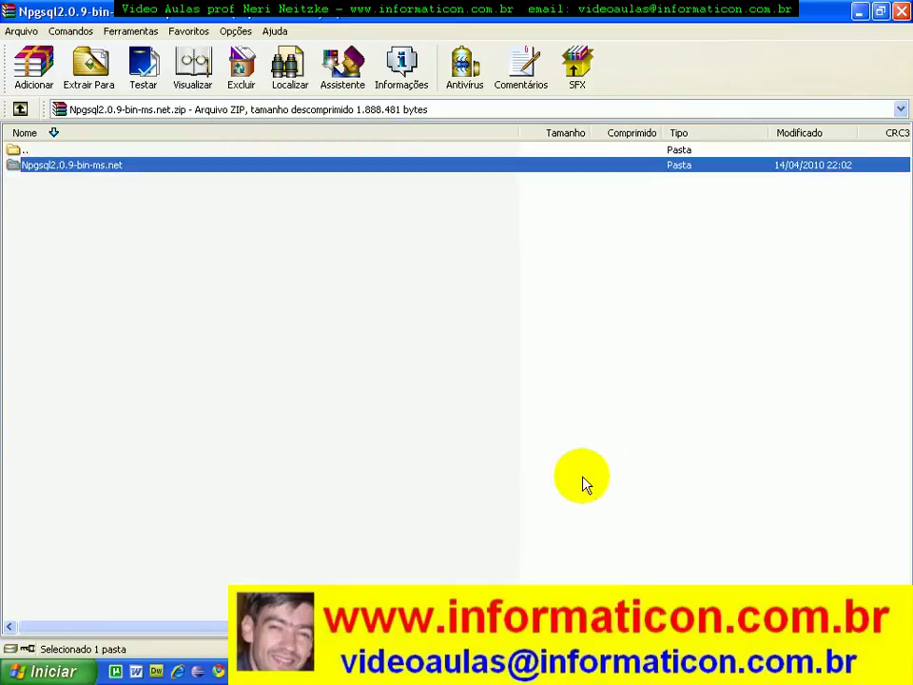
{"action": "left_click", "coordinate": [902, 16]}
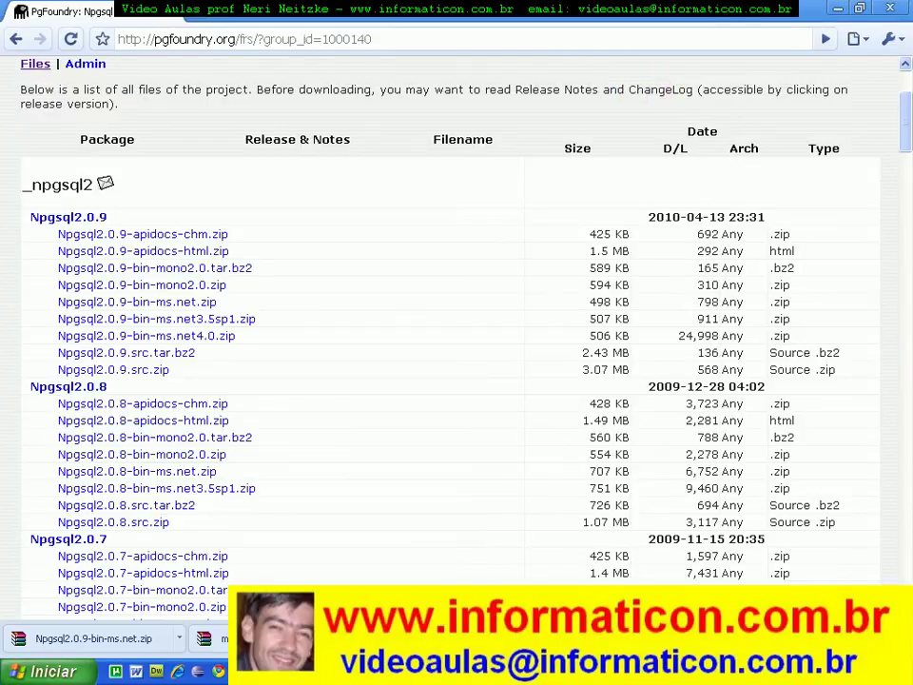
- Switch back to Visual C#, save everything in the ConexaoMySqlConsole project and close its solution
{"action": "key", "text": "alt+Tab"}
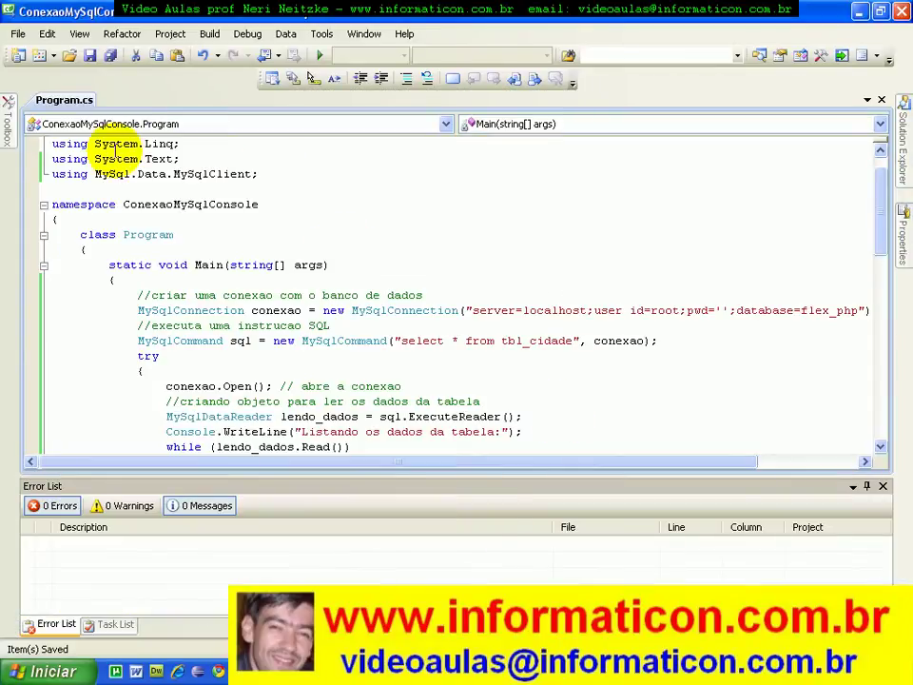
{"action": "scroll", "coordinate": [402, 296], "scroll_direction": "down", "scroll_amount": 7}
{"action": "scroll", "coordinate": [418, 291], "scroll_direction": "up", "scroll_amount": 6}
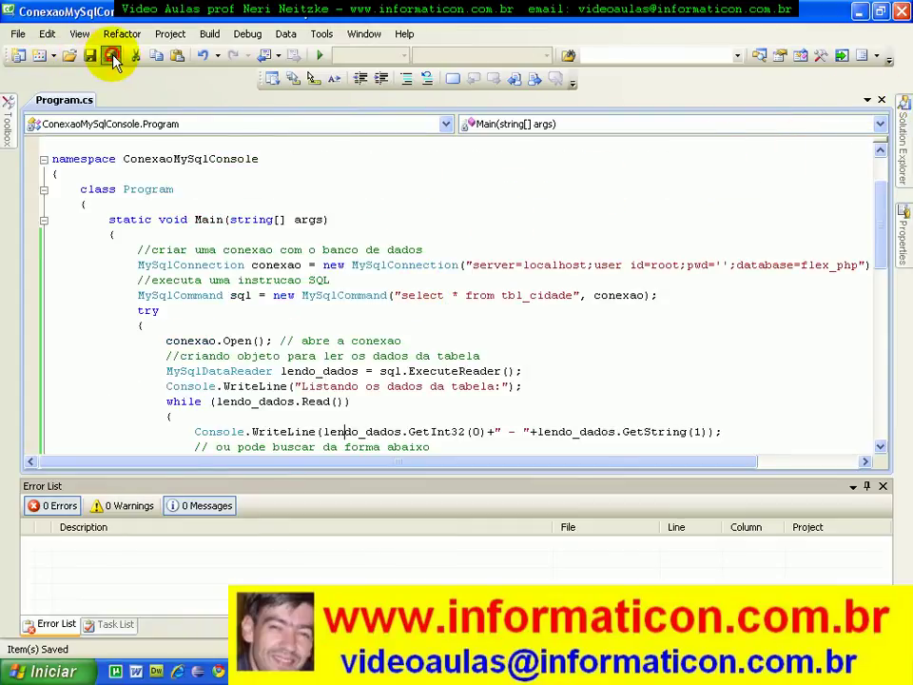
{"action": "left_click", "coordinate": [17, 35]}
{"action": "left_click", "coordinate": [69, 138]}
- Create a new Console Application project named ConexaoPostgreSQLNpgsqlConsole
{"action": "left_click", "coordinate": [17, 34]}
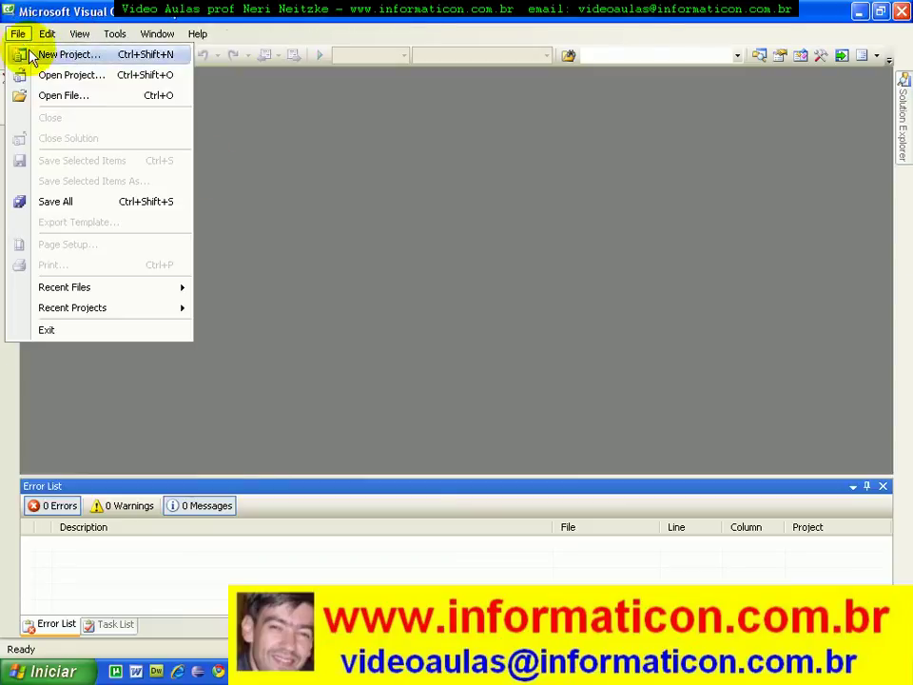
{"action": "left_click", "coordinate": [68, 55]}
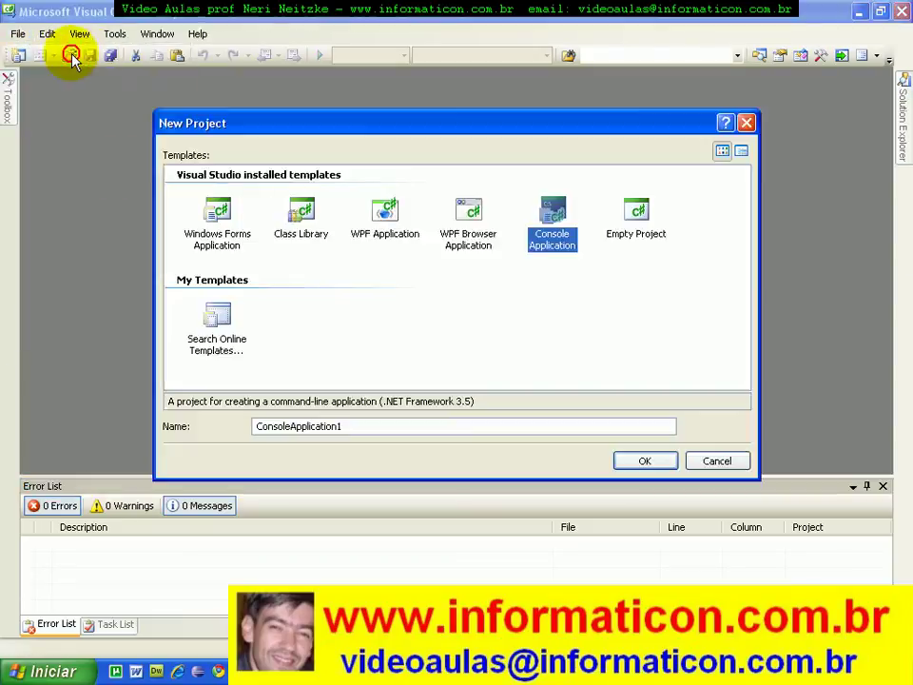
{"action": "double_click", "coordinate": [417, 425]}
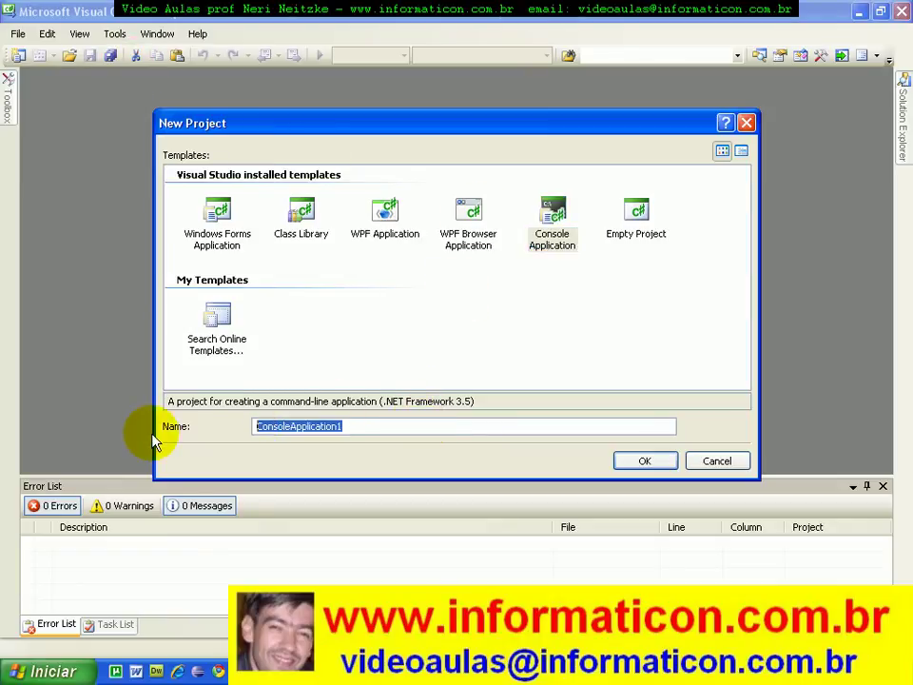
{"action": "type", "text": "ConexaoPostgreSQLNpgsql"}
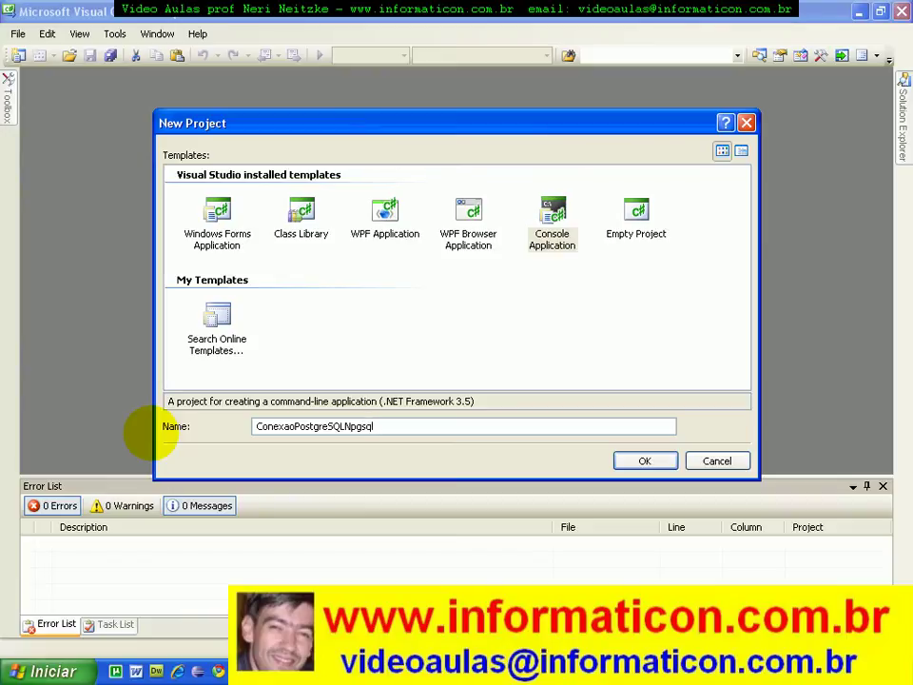
{"action": "type", "text": "Console"}
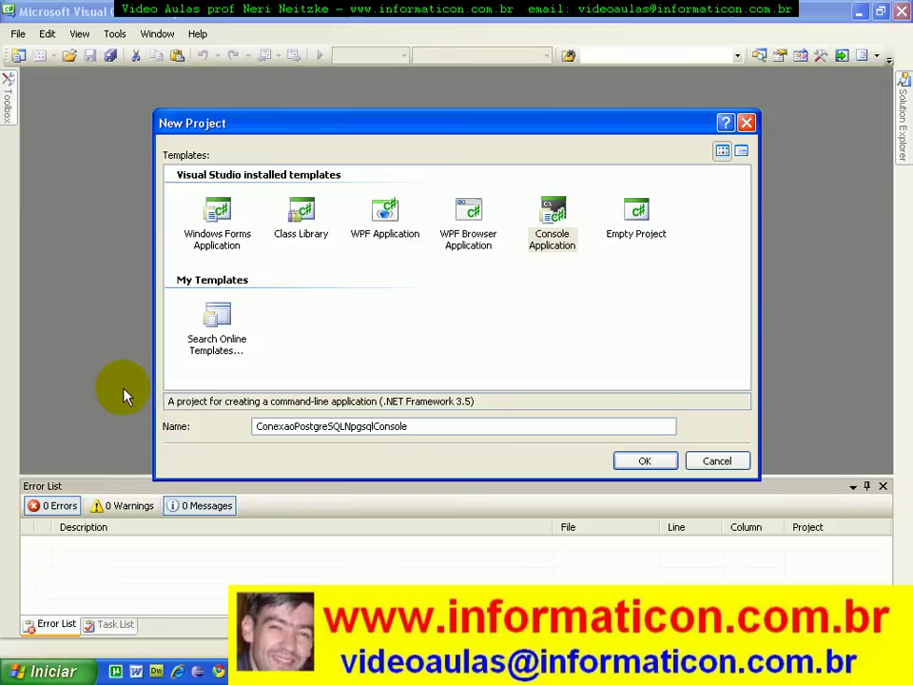
{"action": "left_click", "coordinate": [643, 462]}
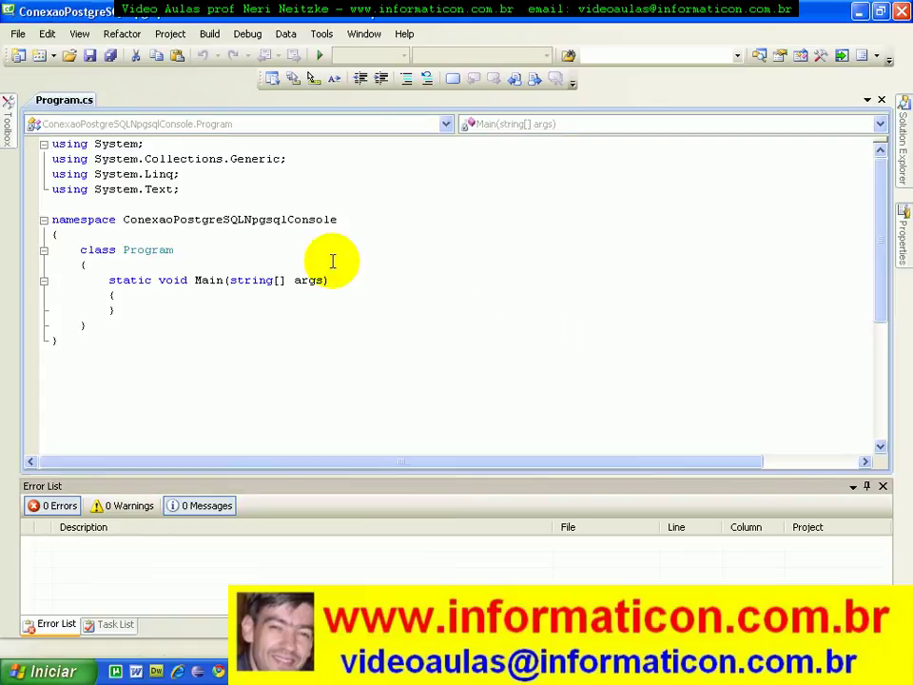
{"action": "left_click", "coordinate": [204, 188]}
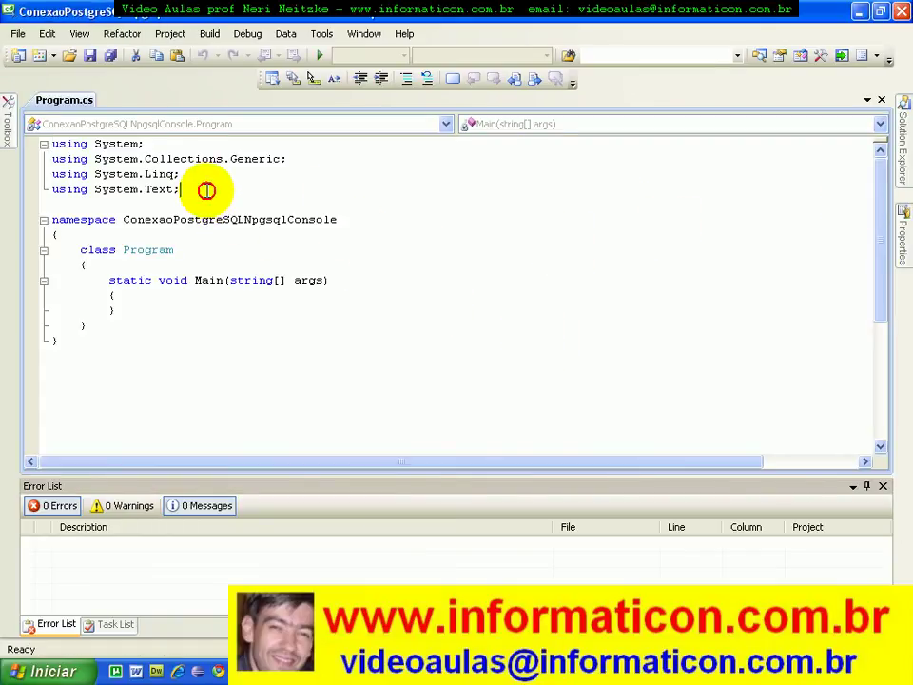
{"action": "key", "text": "Return"}
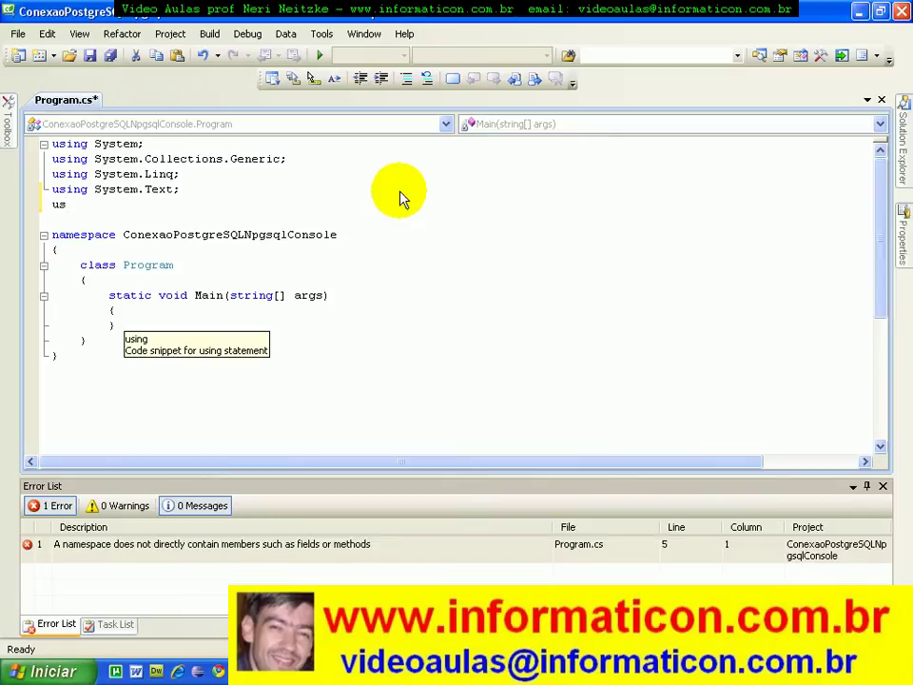
{"action": "type", "text": "using"}
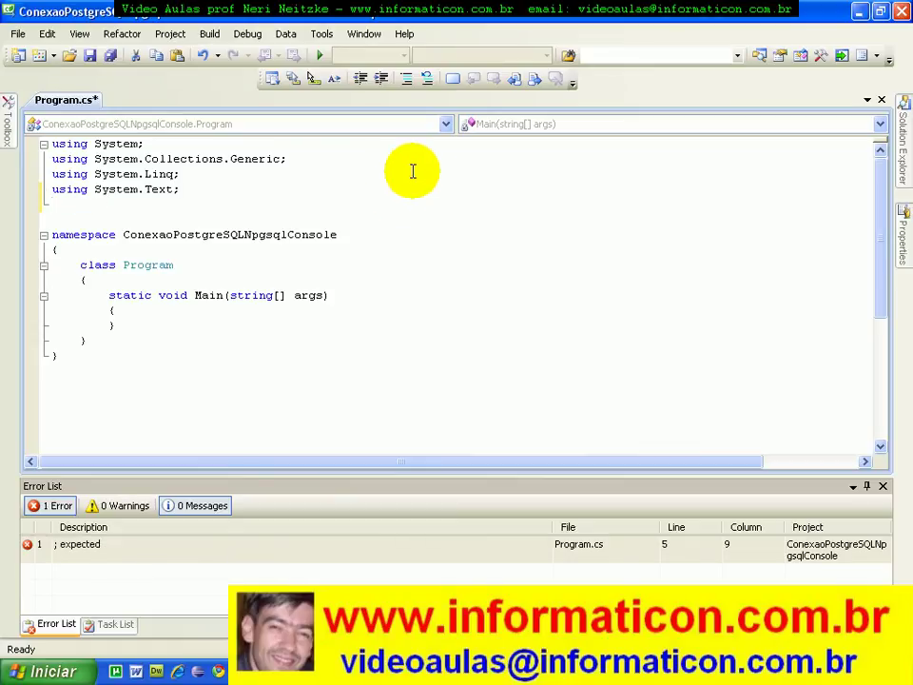
- Expand the project's References in Solution Explorer and examine which assemblies are referenced
{"action": "left_click", "coordinate": [900, 157]}
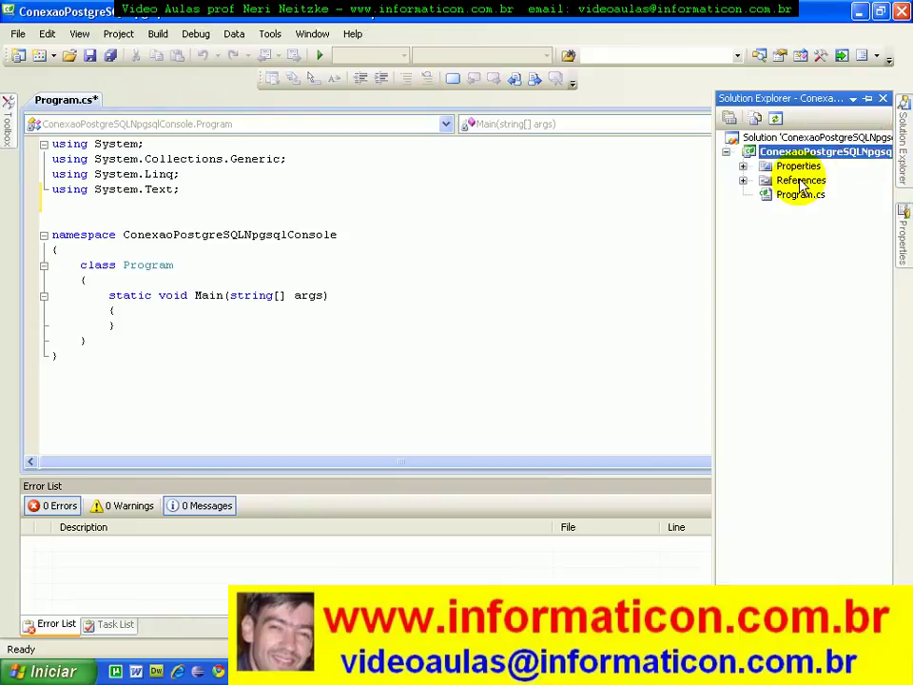
{"action": "right_click", "coordinate": [790, 154]}
{"action": "left_click", "coordinate": [805, 247]}
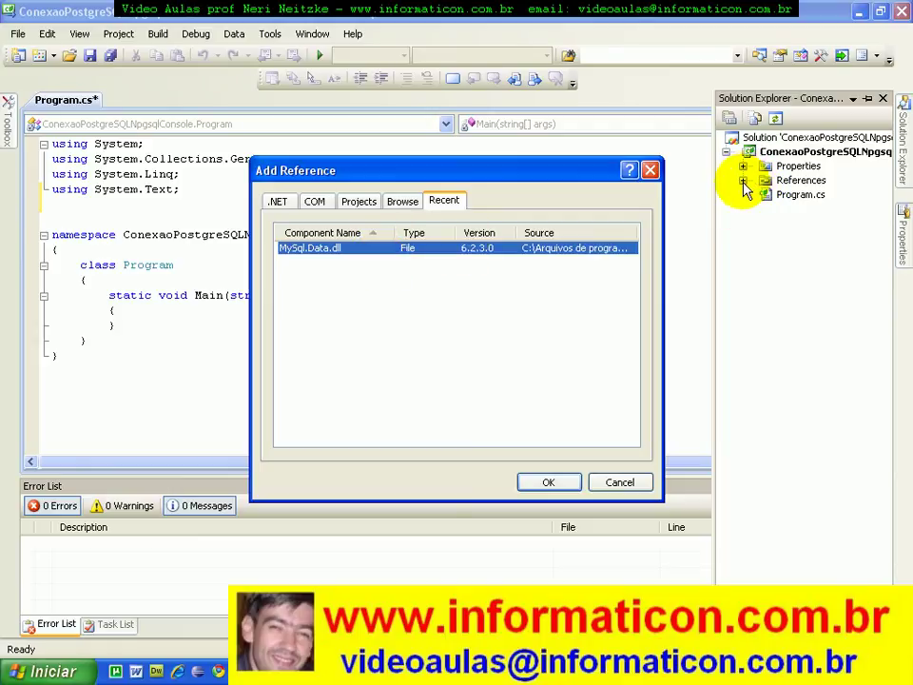
{"action": "left_click", "coordinate": [618, 484]}
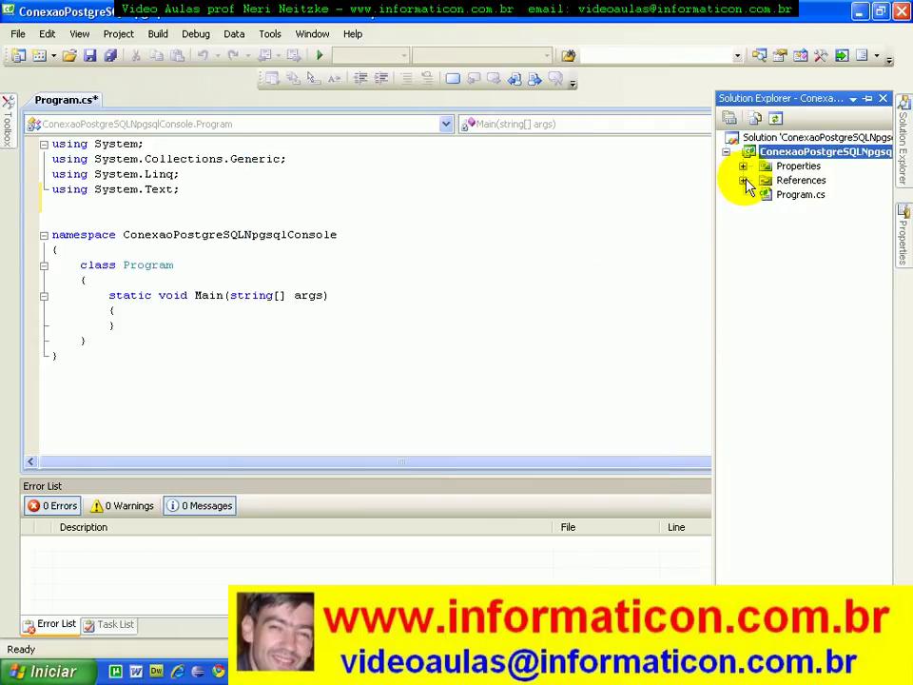
{"action": "left_click", "coordinate": [744, 181]}
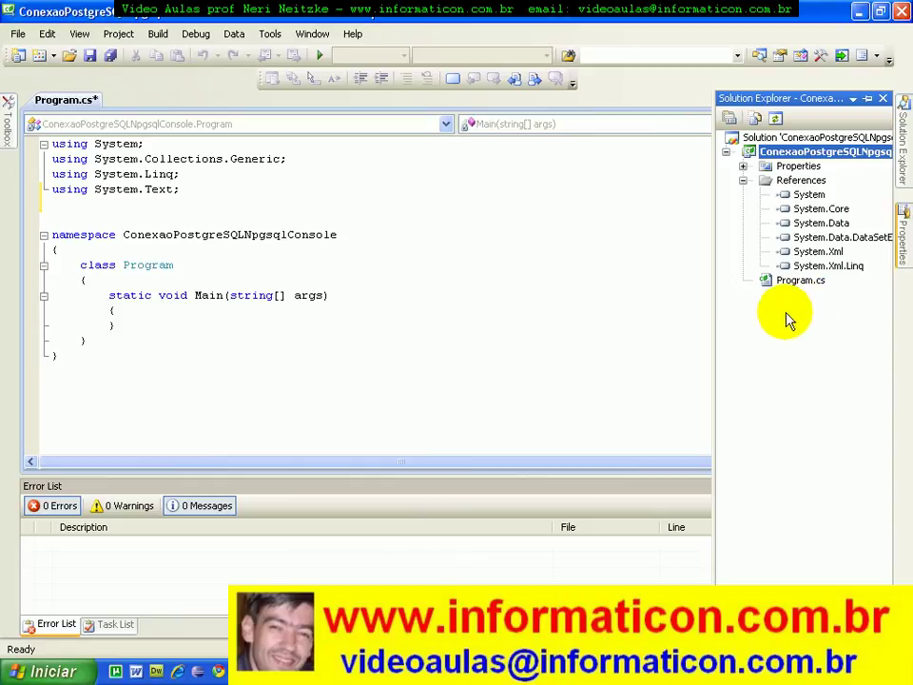
{"action": "left_click", "coordinate": [802, 181]}
{"action": "left_click", "coordinate": [815, 152]}
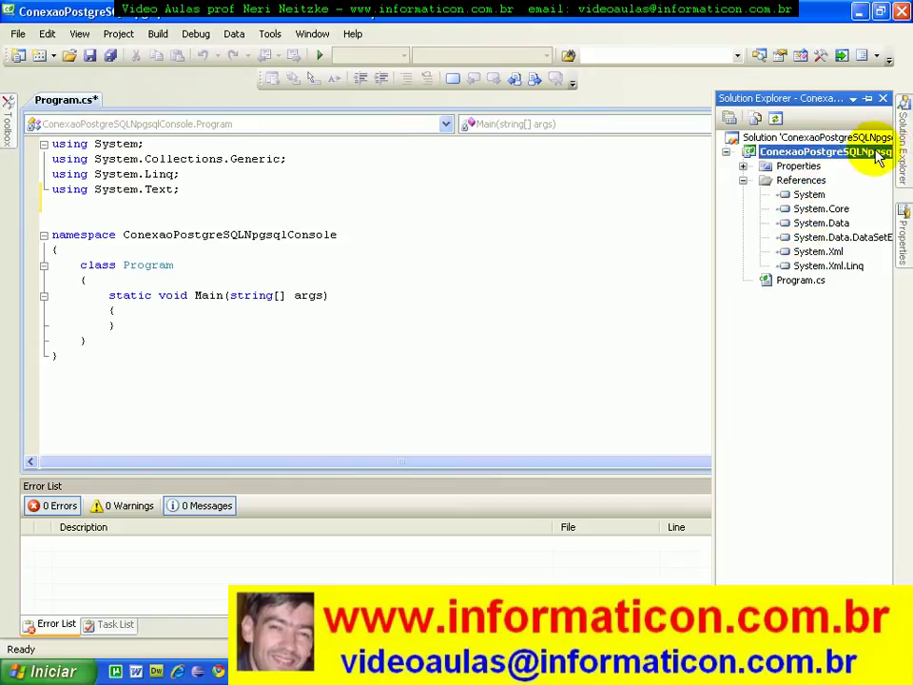
- Start adding a reference to the ConexaoPostgreSQLNpgsqlConsole project and browse to local disk D:
{"action": "right_click", "coordinate": [809, 155]}
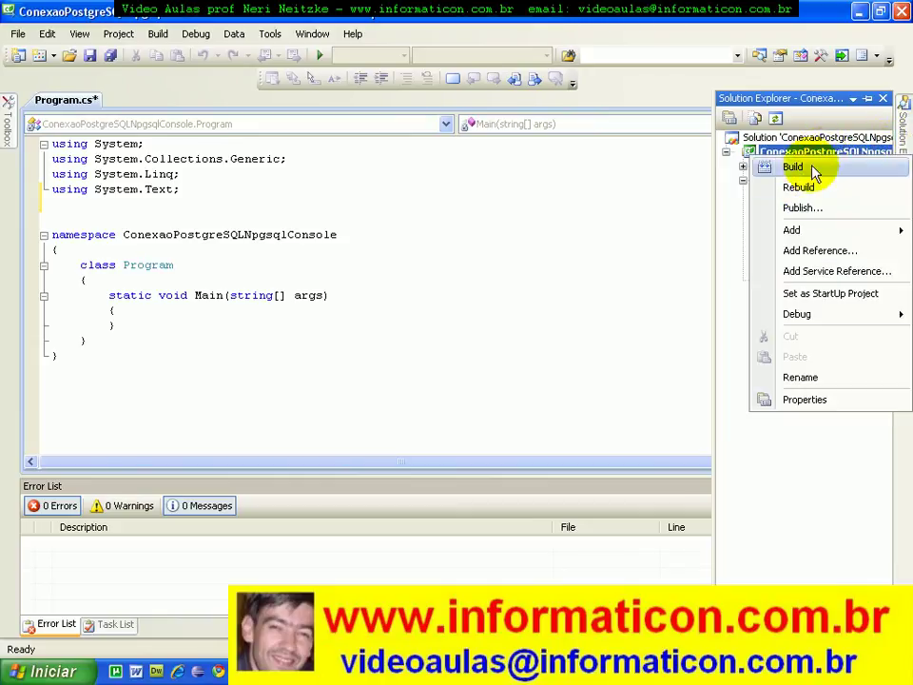
{"action": "left_click", "coordinate": [811, 251]}
{"action": "left_click", "coordinate": [402, 202]}
{"action": "left_click", "coordinate": [361, 202]}
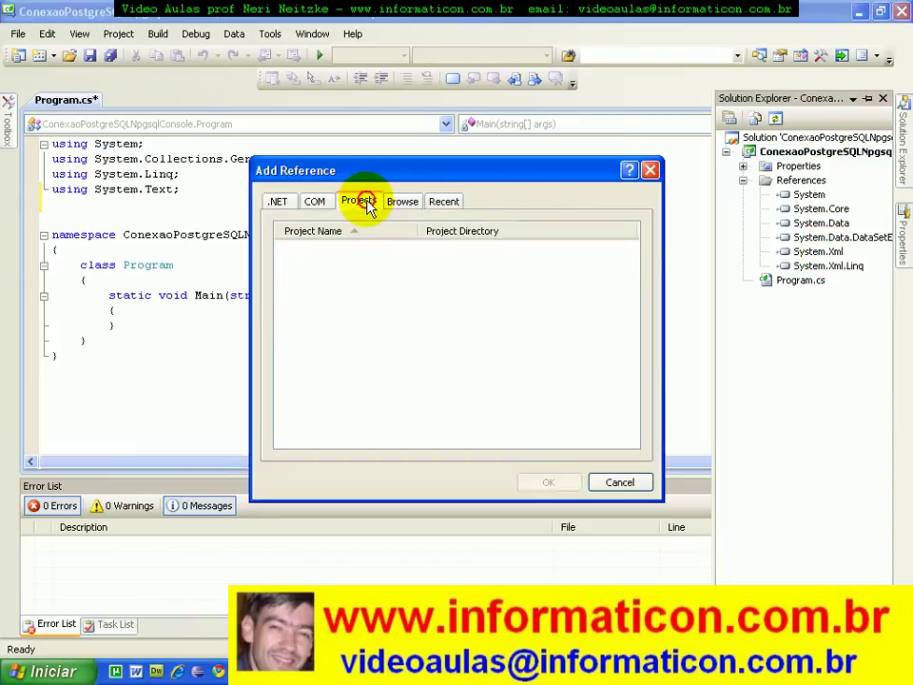
{"action": "left_click", "coordinate": [403, 202]}
{"action": "left_click", "coordinate": [504, 232]}
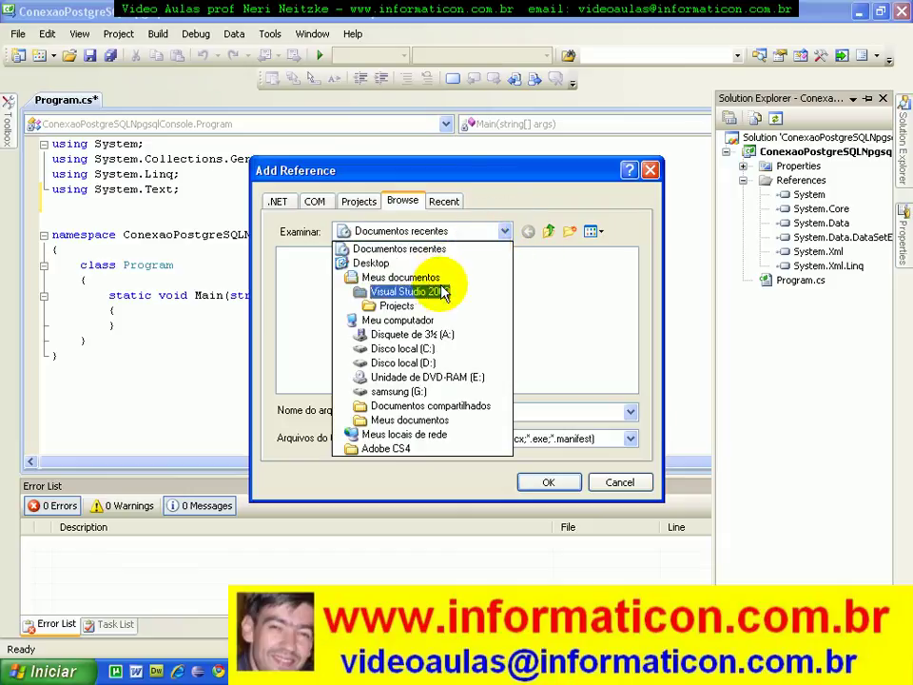
{"action": "left_click", "coordinate": [441, 363]}
- Add Npgsql.dll from videoaulas\c#\utilitarios\Npgsql2.0.9-bin-ms.net as a project reference and select it in the References list
{"action": "left_click", "coordinate": [314, 390]}
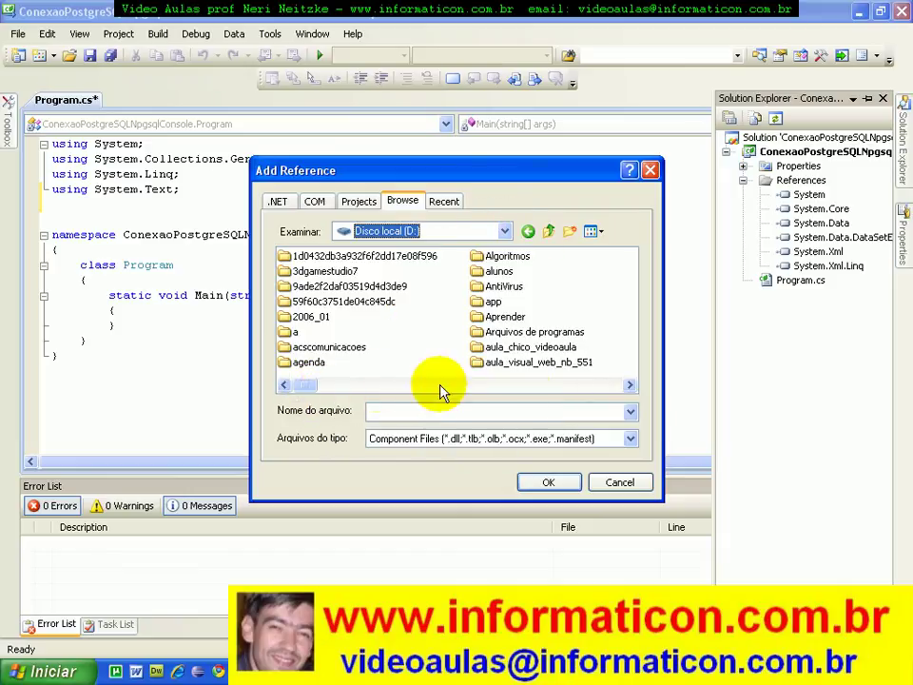
{"action": "left_click_drag", "start_coordinate": [310, 384], "coordinate": [605, 386]}
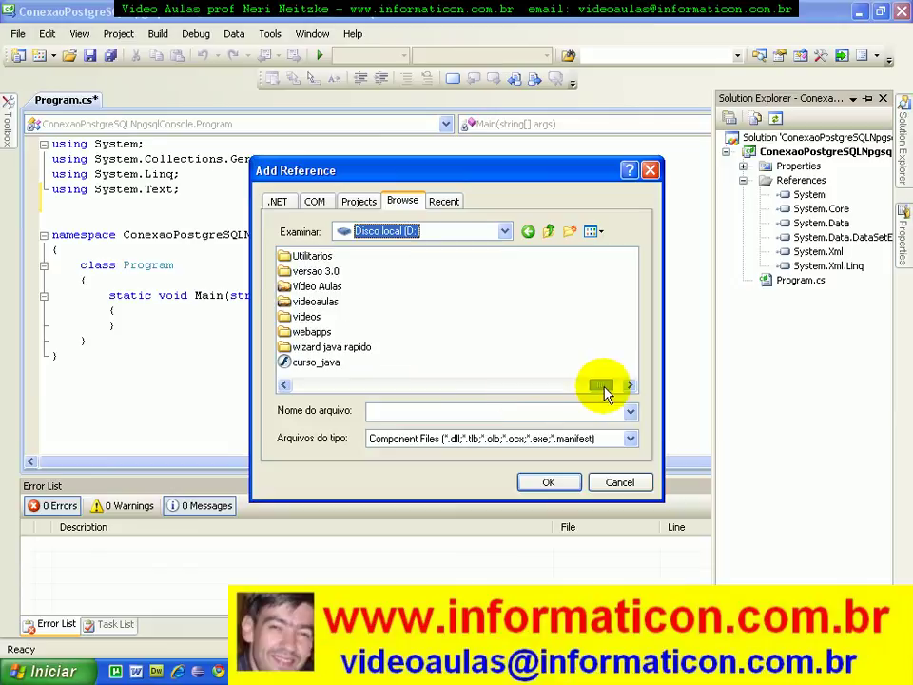
{"action": "double_click", "coordinate": [312, 300]}
{"action": "double_click", "coordinate": [297, 315]}
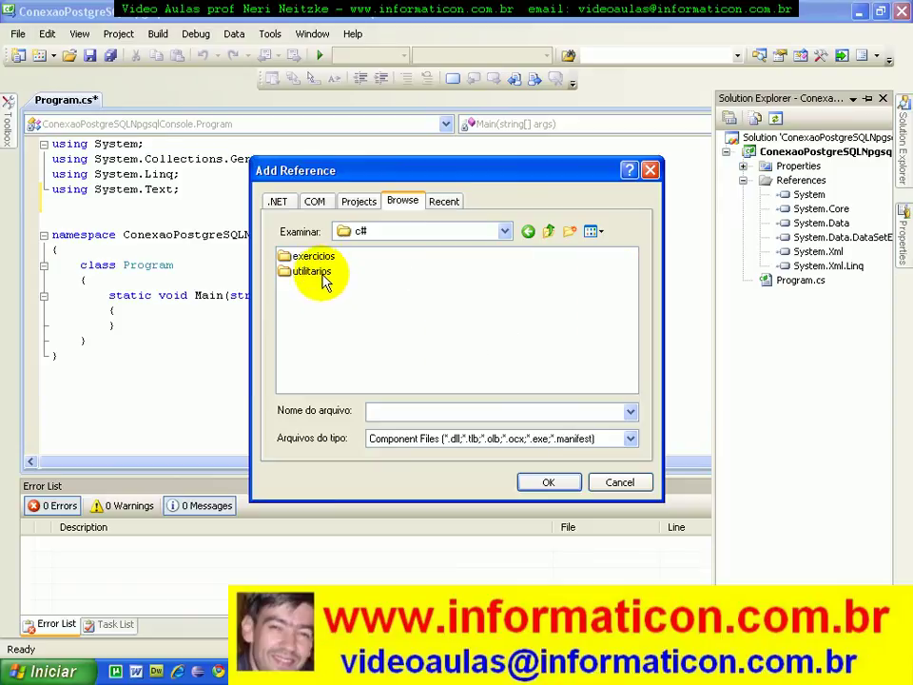
{"action": "double_click", "coordinate": [314, 271]}
{"action": "double_click", "coordinate": [320, 257]}
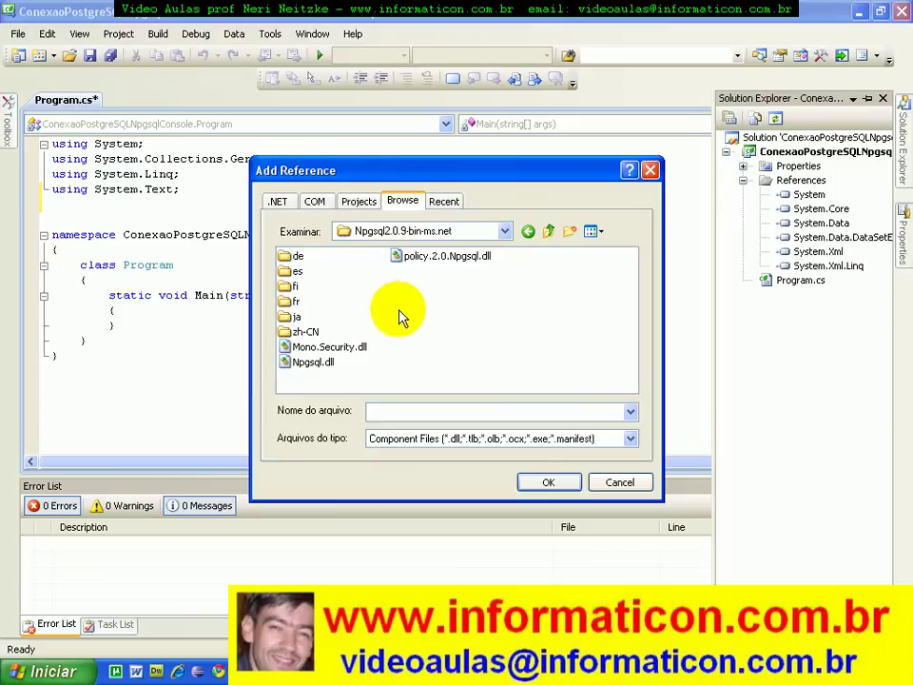
{"action": "left_click", "coordinate": [296, 362]}
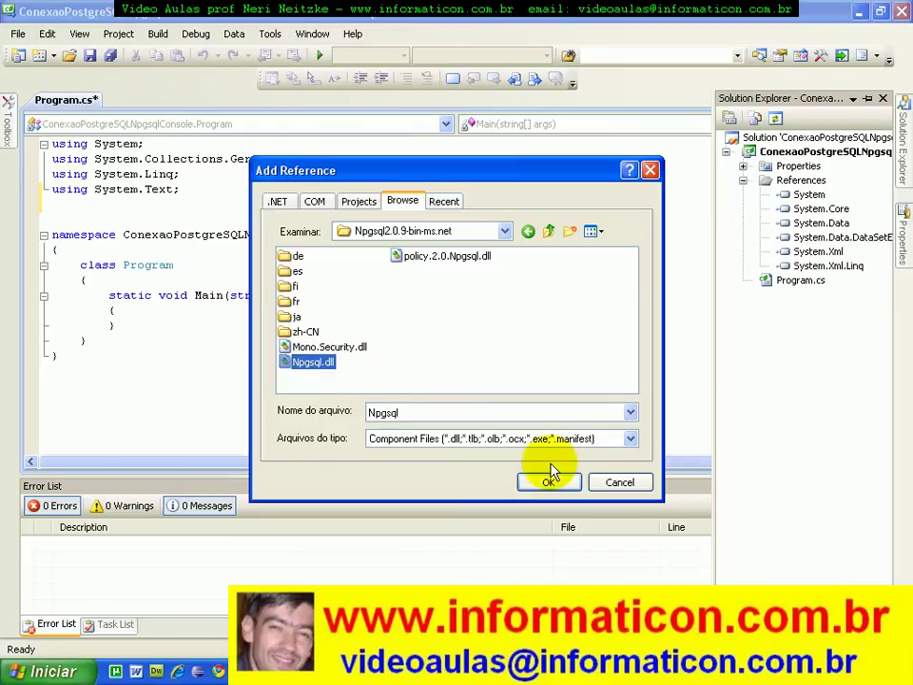
{"action": "left_click", "coordinate": [547, 483]}
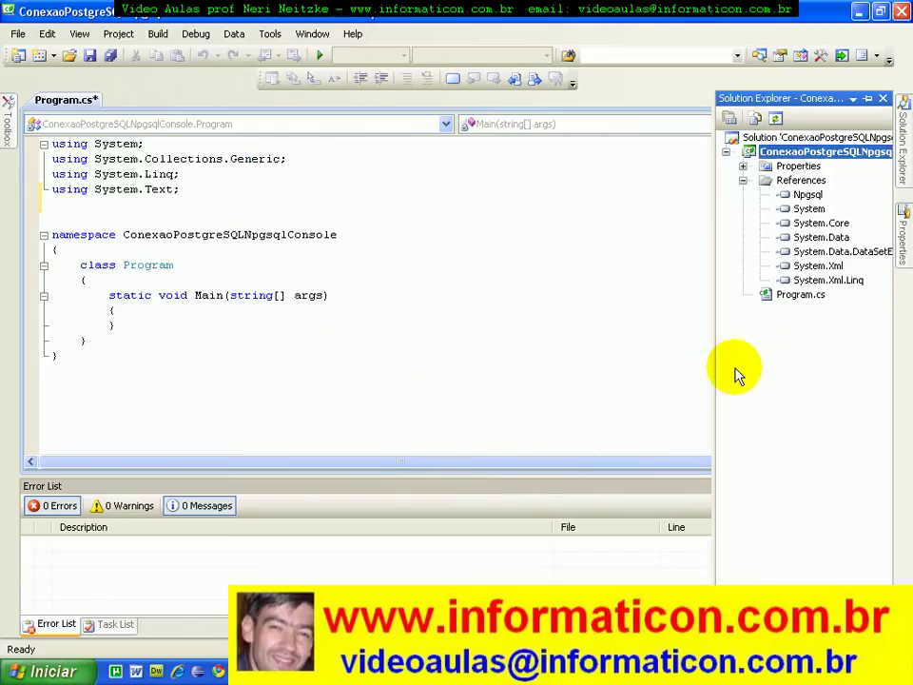
{"action": "left_click", "coordinate": [807, 195]}
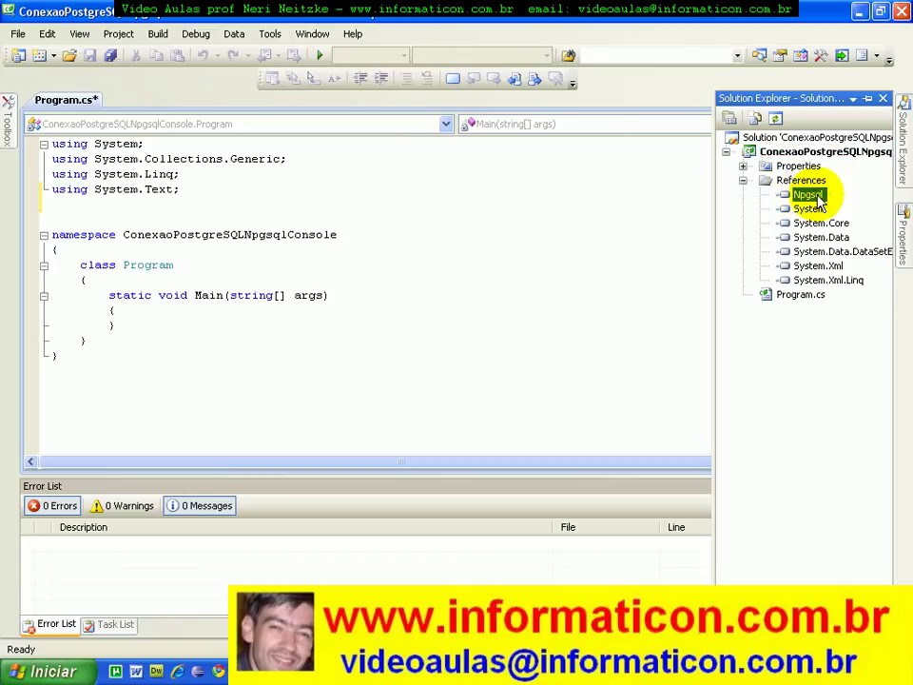
- Add the directive "using Npgsql;" below using System.Text in Program.cs and move the text cursor down to the Program class
{"action": "left_click", "coordinate": [186, 191]}
{"action": "key", "text": "Return"}
{"action": "type", "text": "using"}
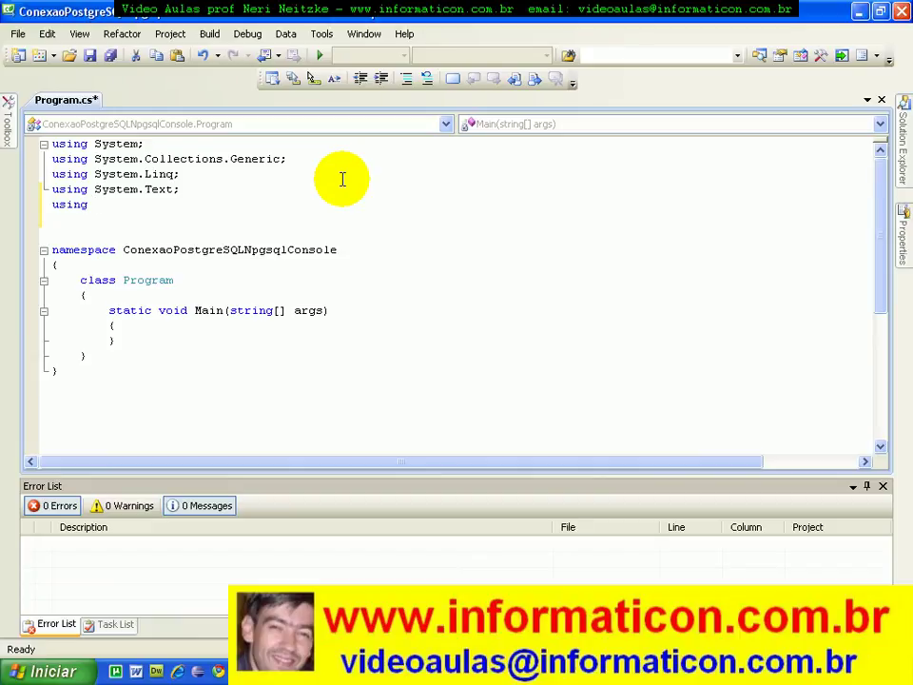
{"action": "type", "text": " B"}
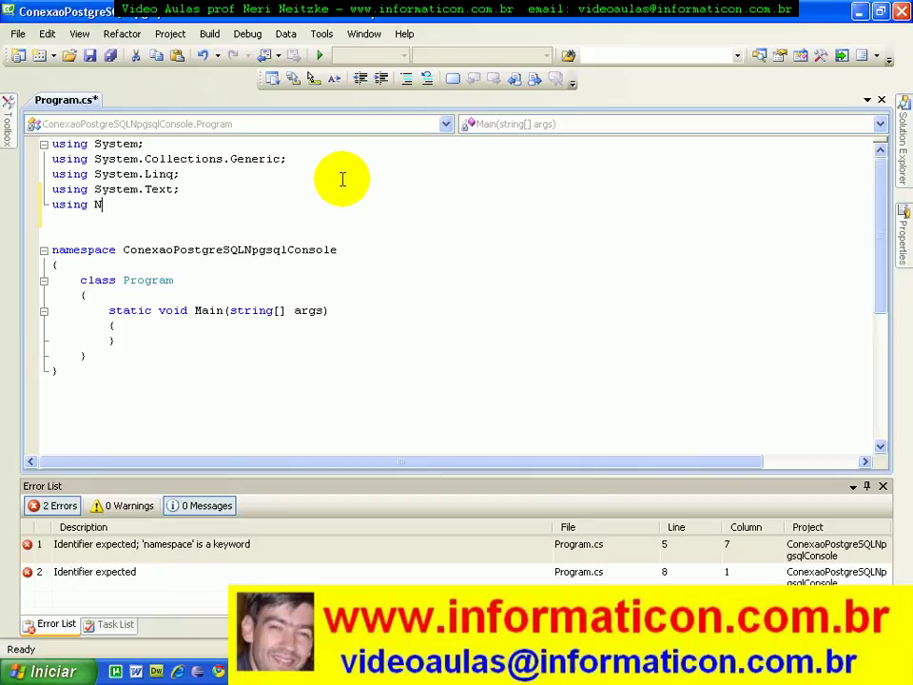
{"action": "type", "text": "pgsql;"}
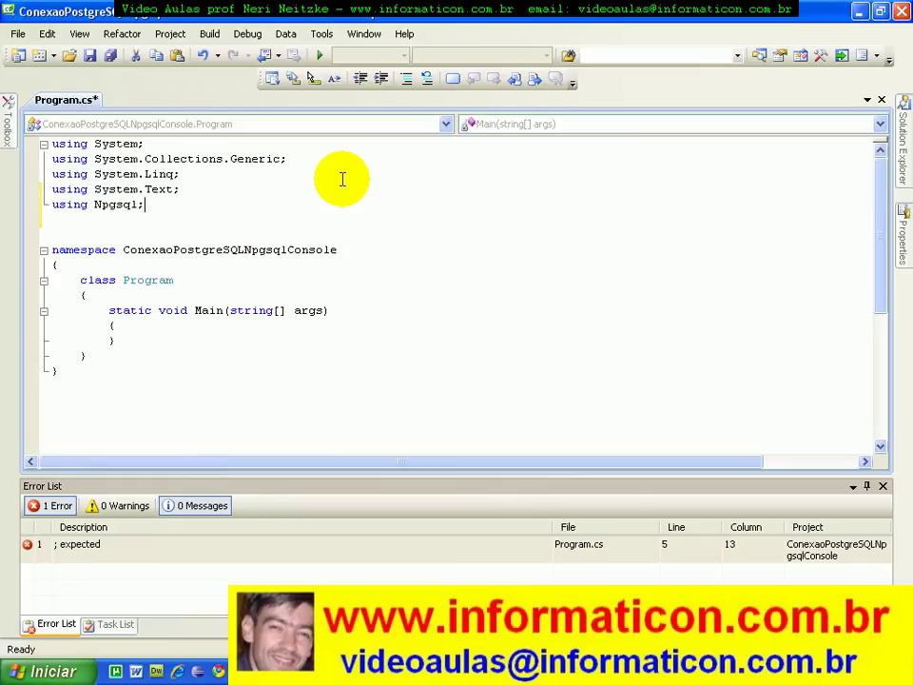
{"action": "key", "text": "Down"}
{"action": "key", "text": "Down"}
{"action": "key", "text": "Down"}
{"action": "key", "text": "Down"}
{"action": "key", "text": "Down"}
{"action": "key", "text": "Down"}
{"action": "key", "text": "Down"}
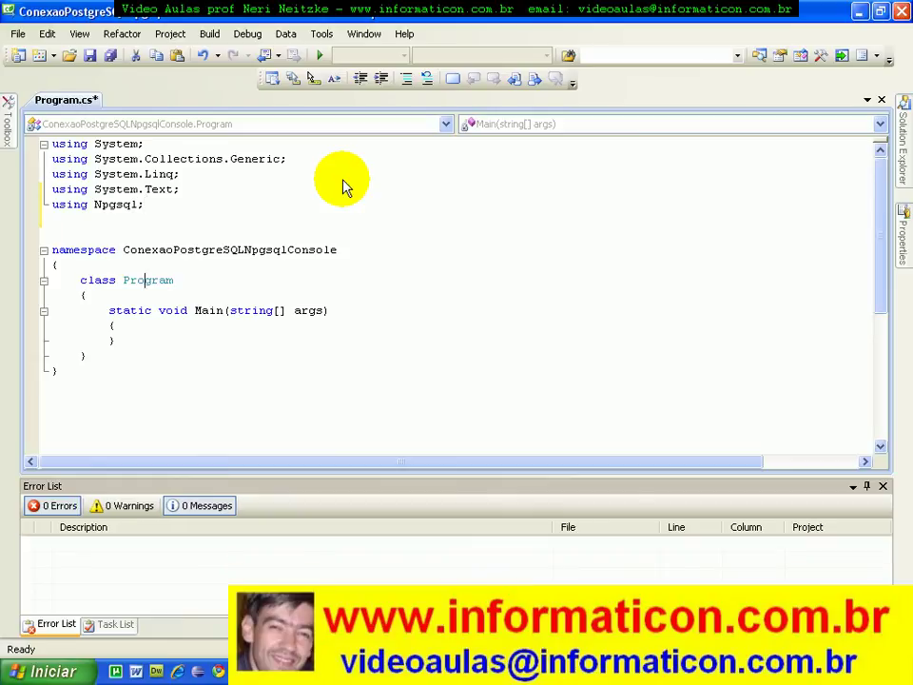